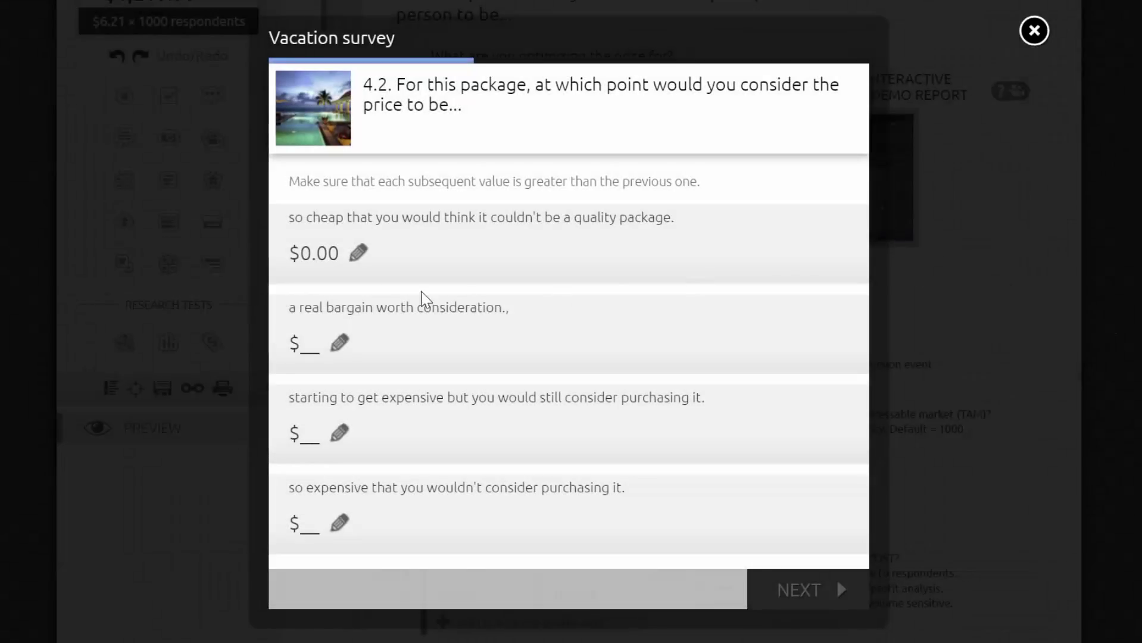
# - Answer the first three price points as $1,000, $2,000 and an initial $1,750
pyautogui.click(314, 257)
pyautogui.write('1')
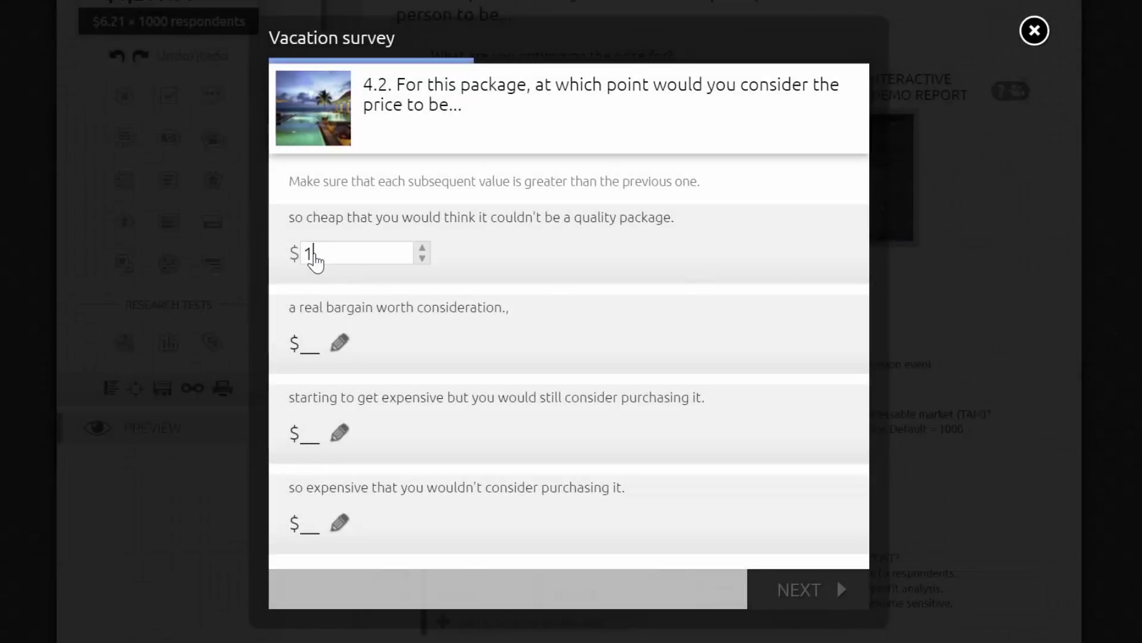
pyautogui.write('000')
pyautogui.press('Tab')
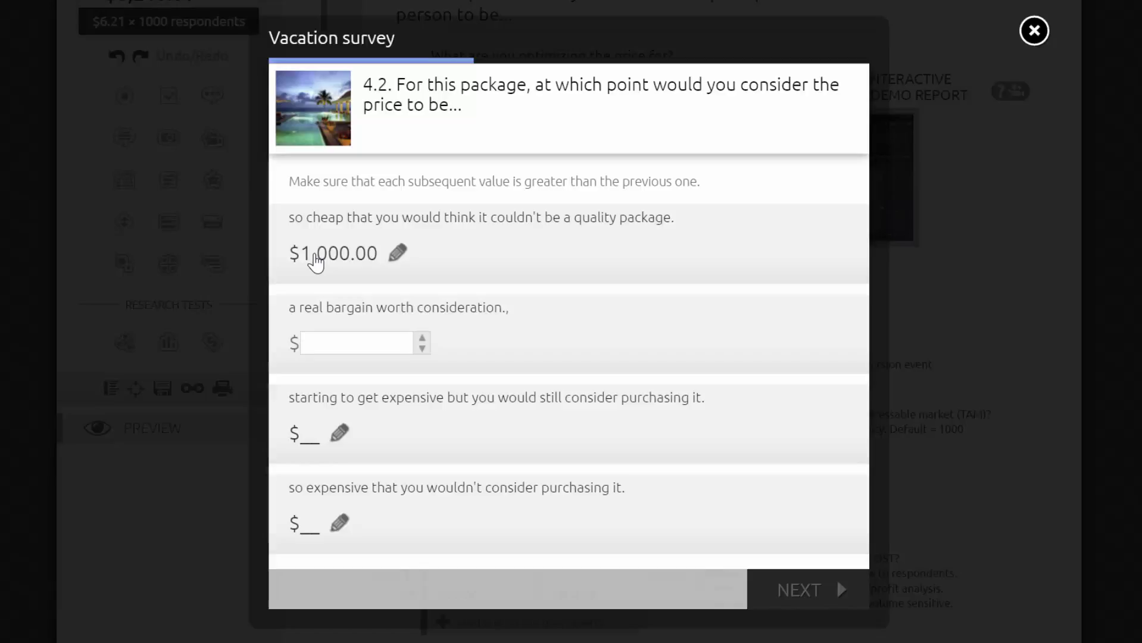
pyautogui.write('20000')
pyautogui.press('BackSpace')
pyautogui.press('Tab')
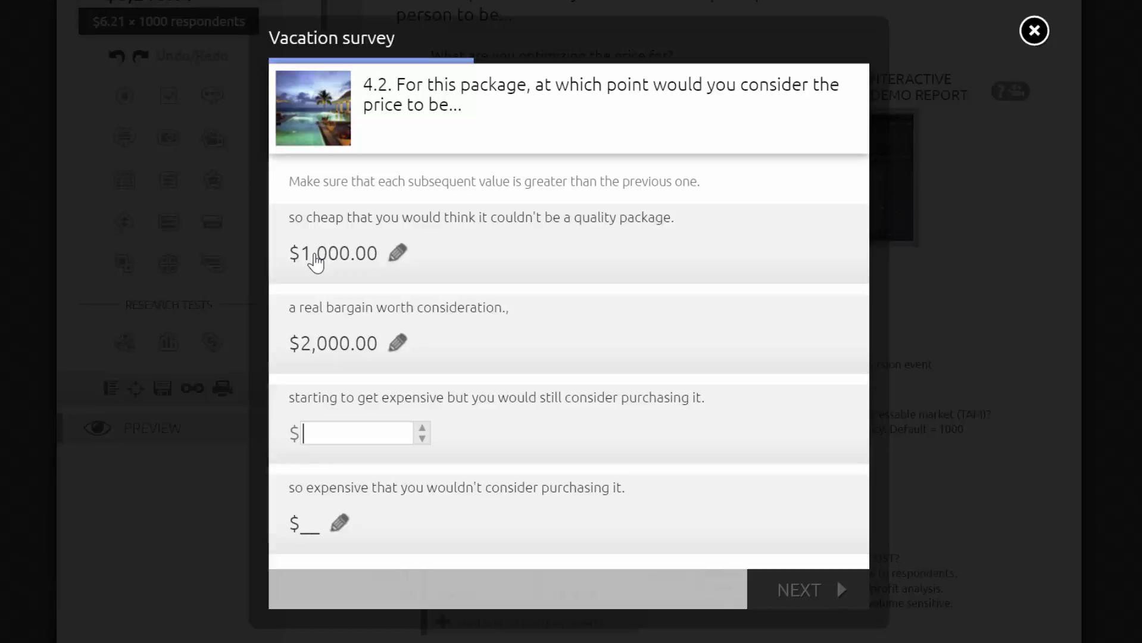
pyautogui.write('1750')
pyautogui.press('Tab')
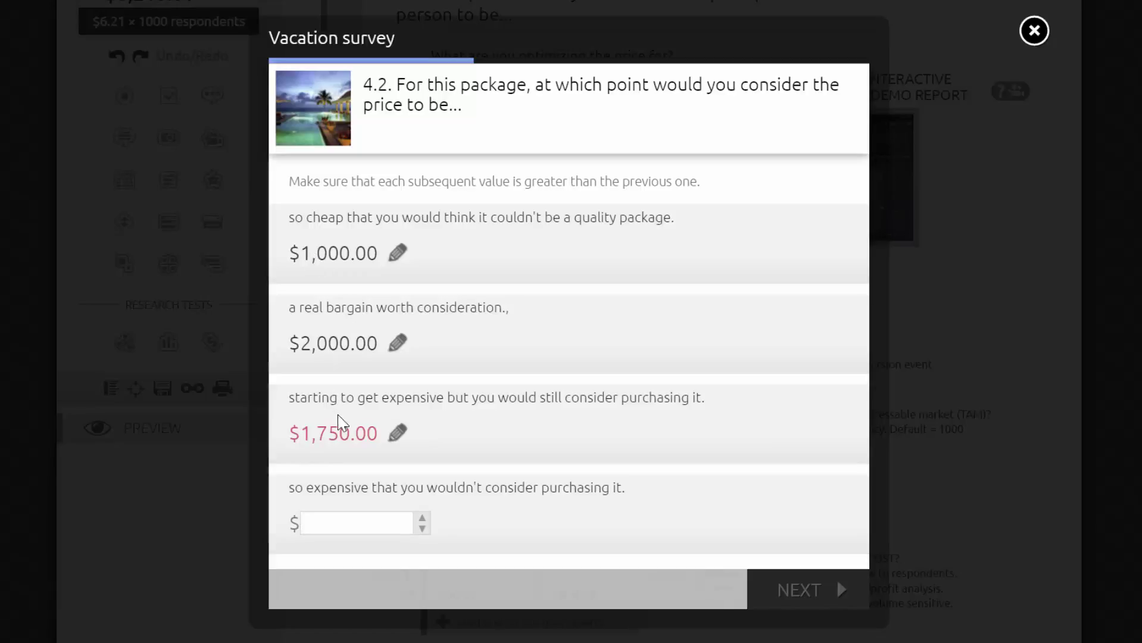
# - Correct the third price to $3,000 and answer the too-expensive price as $5,500
pyautogui.click(343, 434)
pyautogui.doubleClick(343, 433)
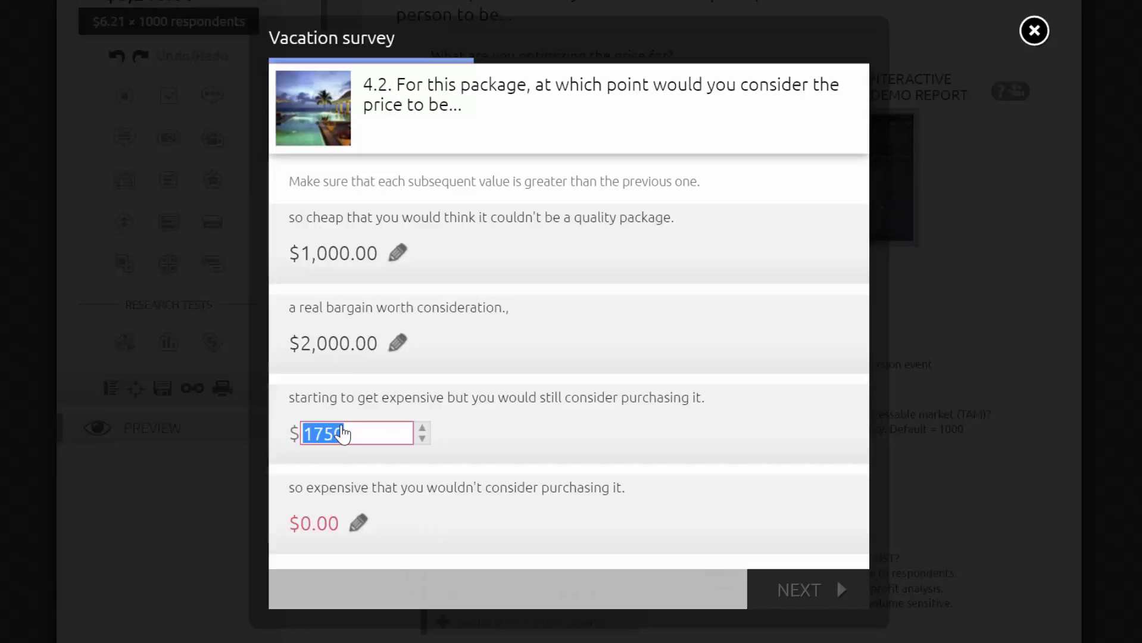
pyautogui.write('3000')
pyautogui.press('Tab')
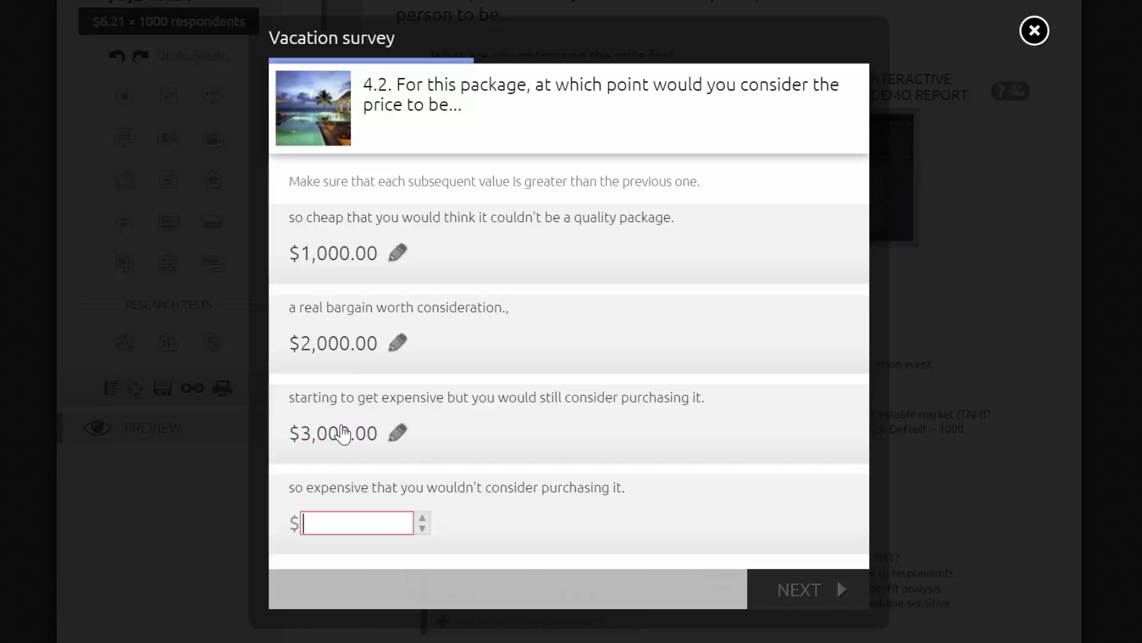
pyautogui.write('5')
pyautogui.write('500')
pyautogui.press('Tab')
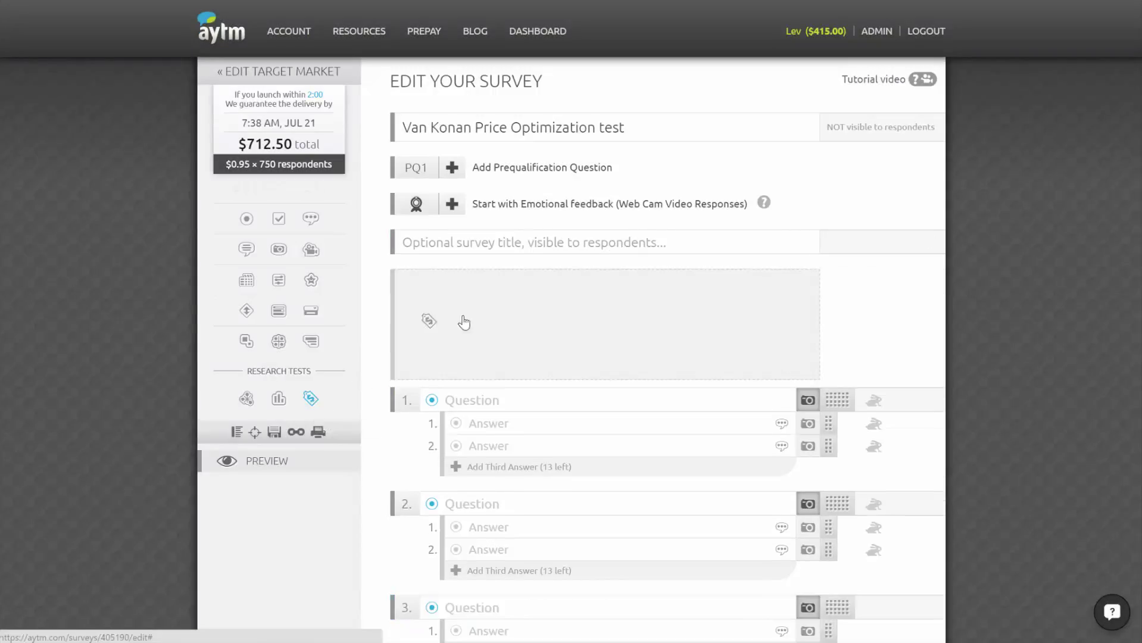
# - Insert the Van Konan pricing test as question 1 with Max Revenue, Sales Frequency and Profit enabled
pyautogui.moveTo(313, 409); pyautogui.dragTo(492, 316)
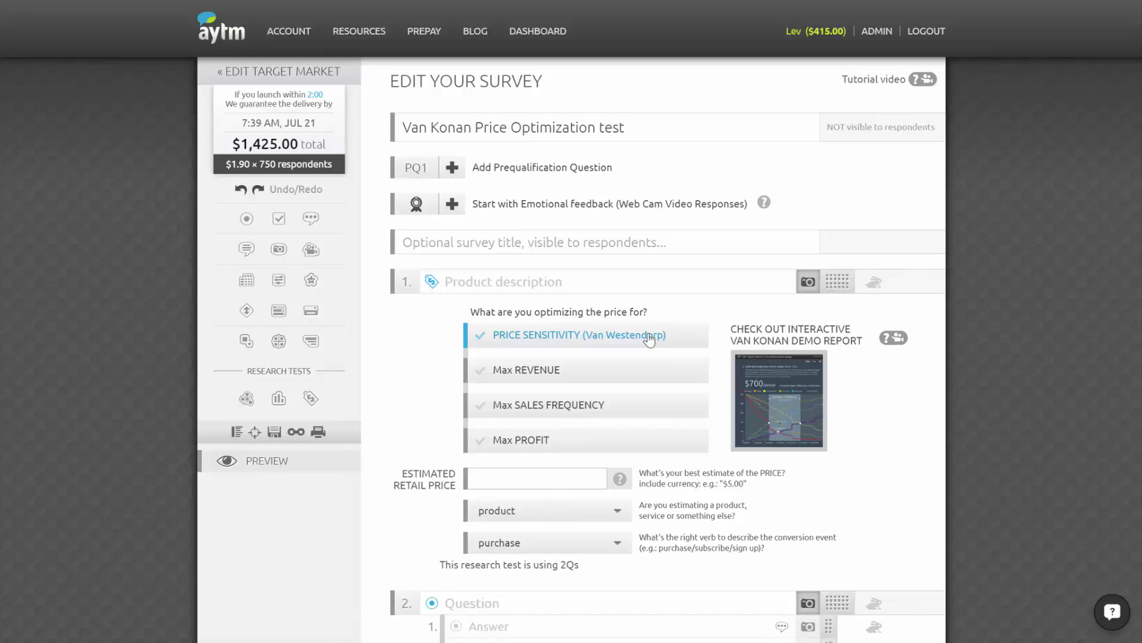
pyautogui.click(634, 376)
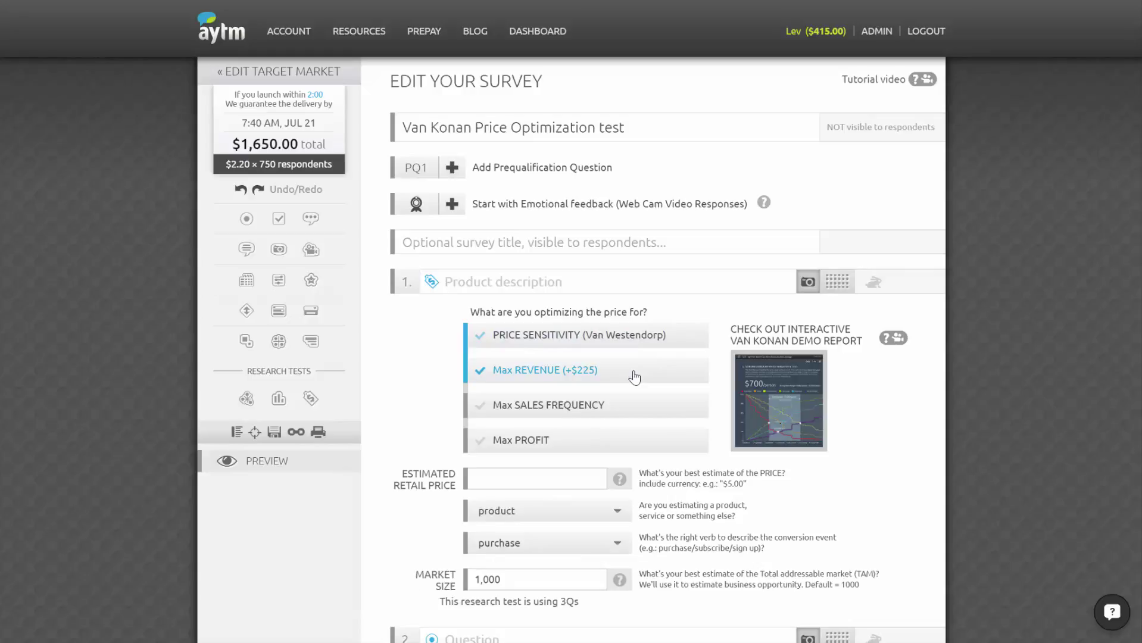
pyautogui.click(627, 408)
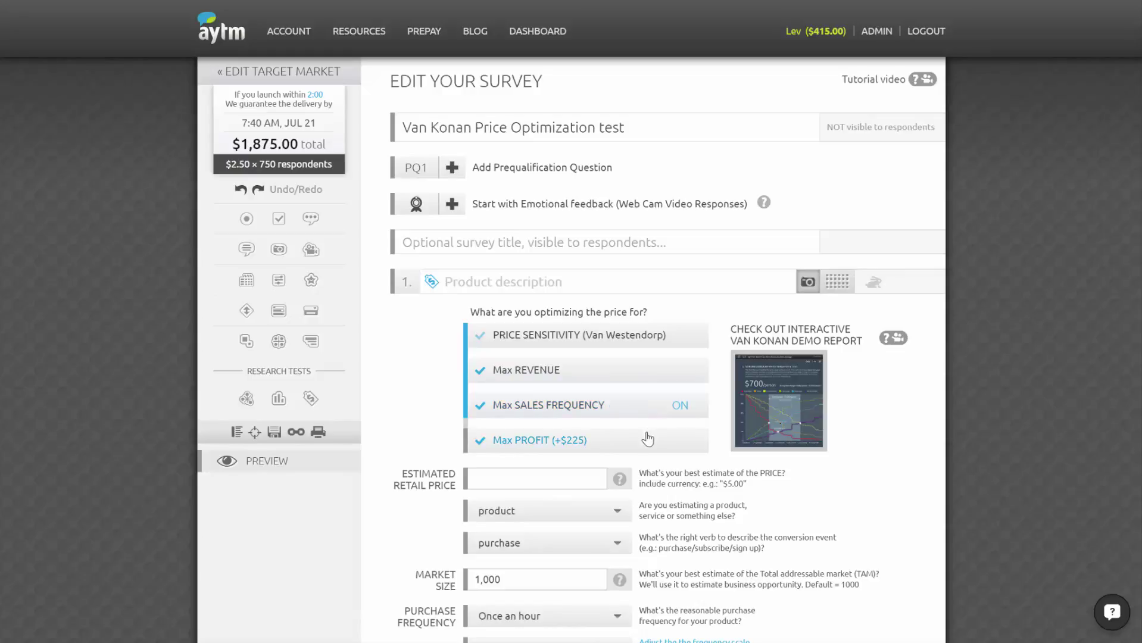
pyautogui.click(648, 438)
pyautogui.scroll(-3, 830, 476)
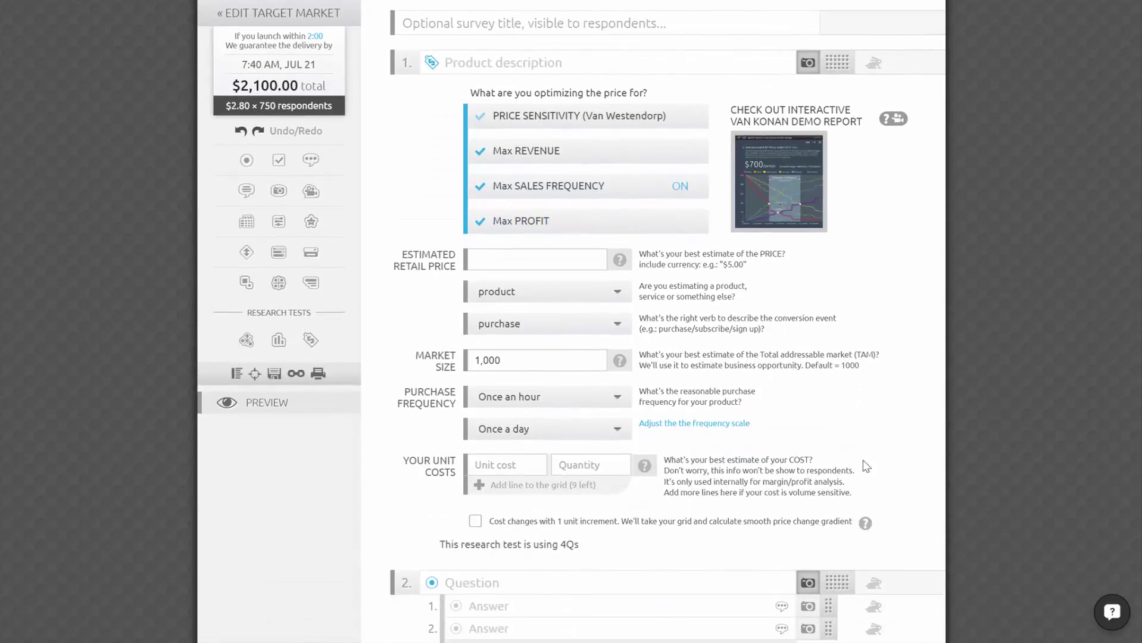
# - Toggle the revenue, sales frequency and profit goals on and off to compare their extra fields
pyautogui.click(630, 118)
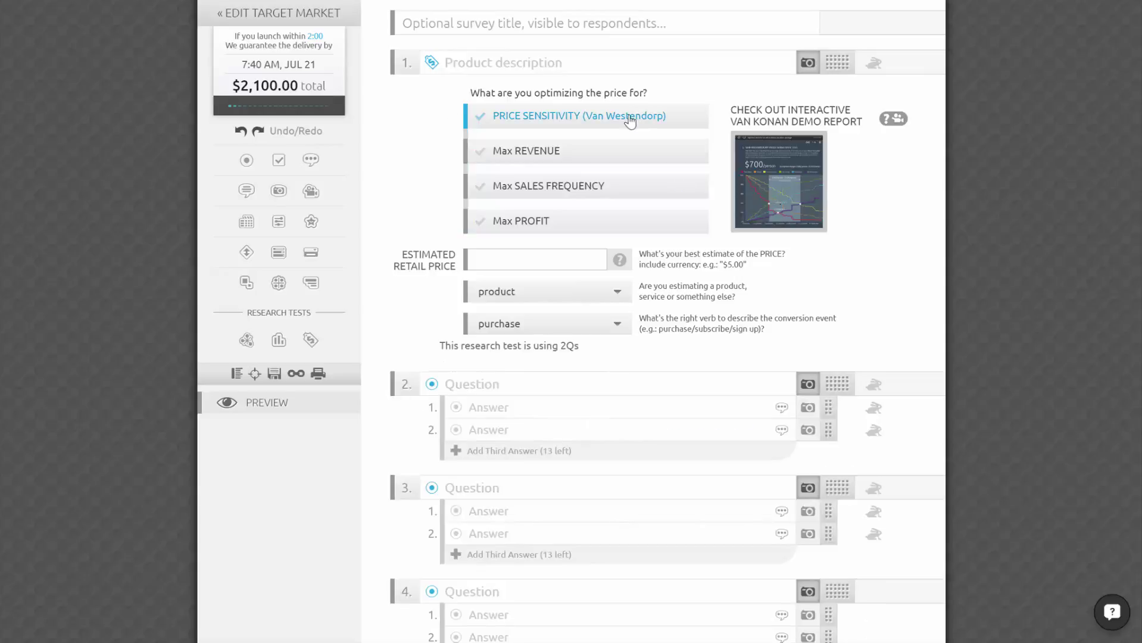
pyautogui.click(622, 153)
pyautogui.click(623, 186)
pyautogui.click(635, 222)
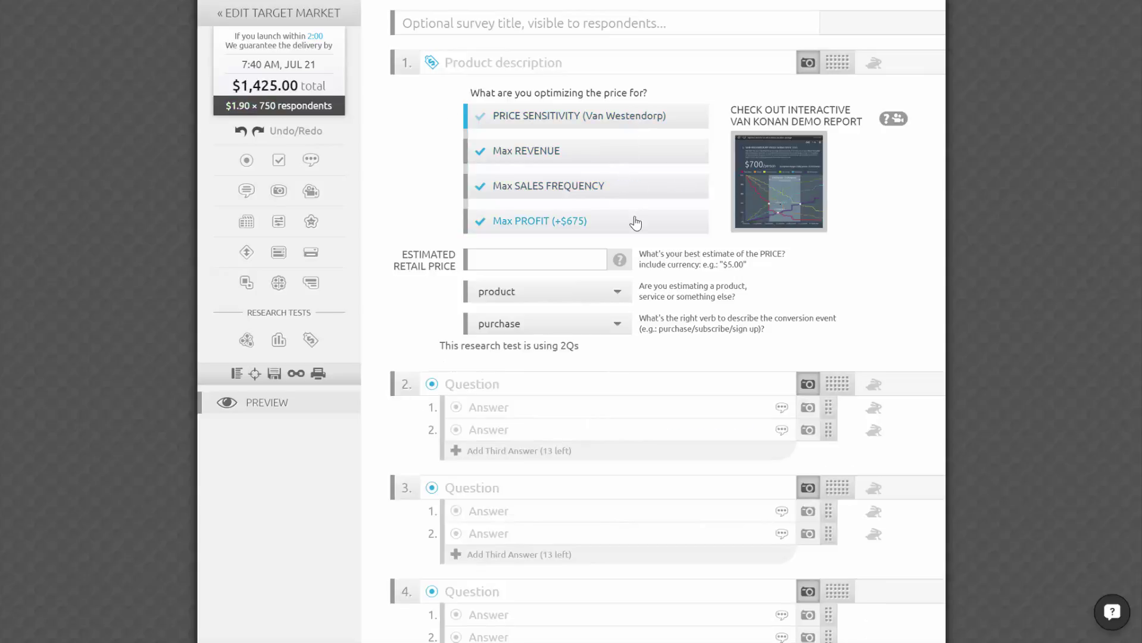
pyautogui.click(635, 222)
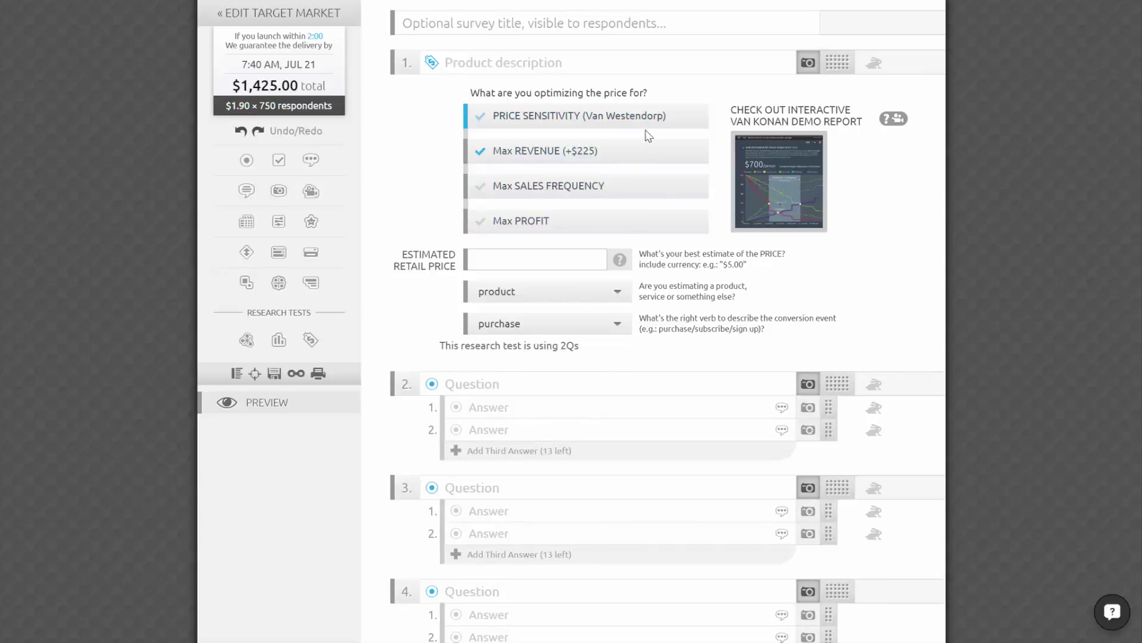
pyautogui.click(648, 123)
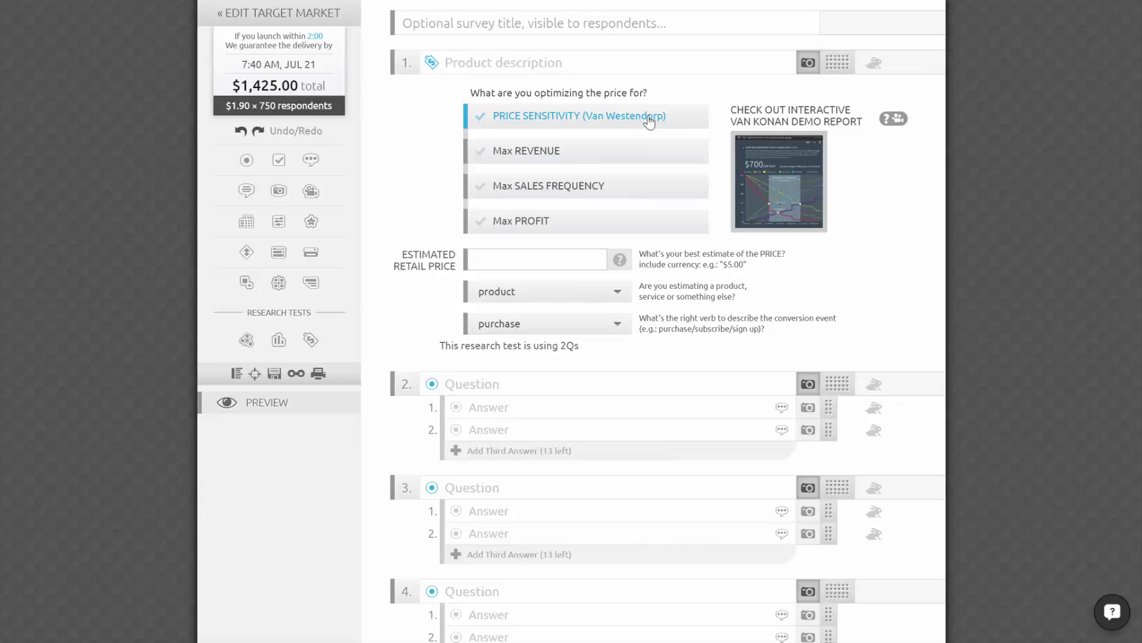
pyautogui.click(645, 150)
pyautogui.click(639, 185)
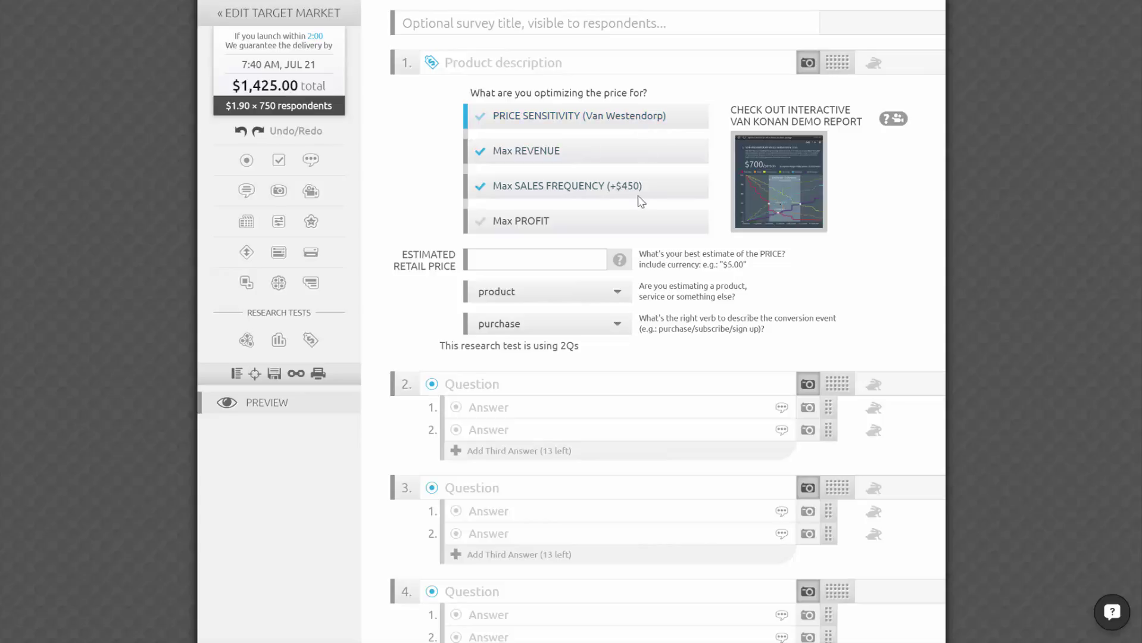
pyautogui.click(635, 221)
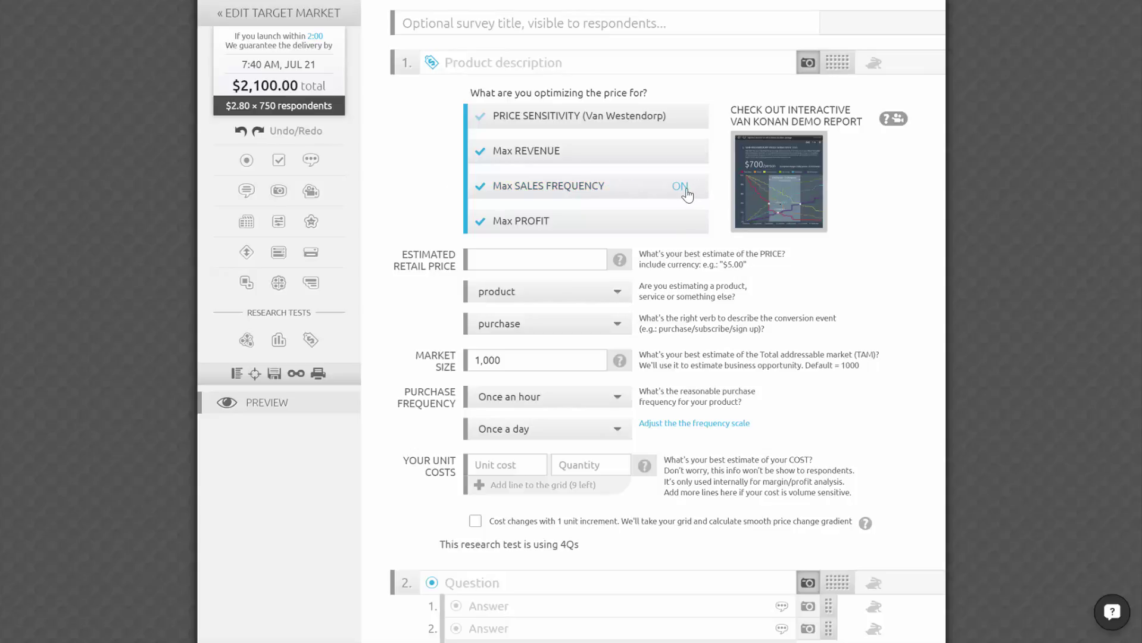
# - Leave only price sensitivity checked, bringing the total back to $1,425
pyautogui.click(683, 188)
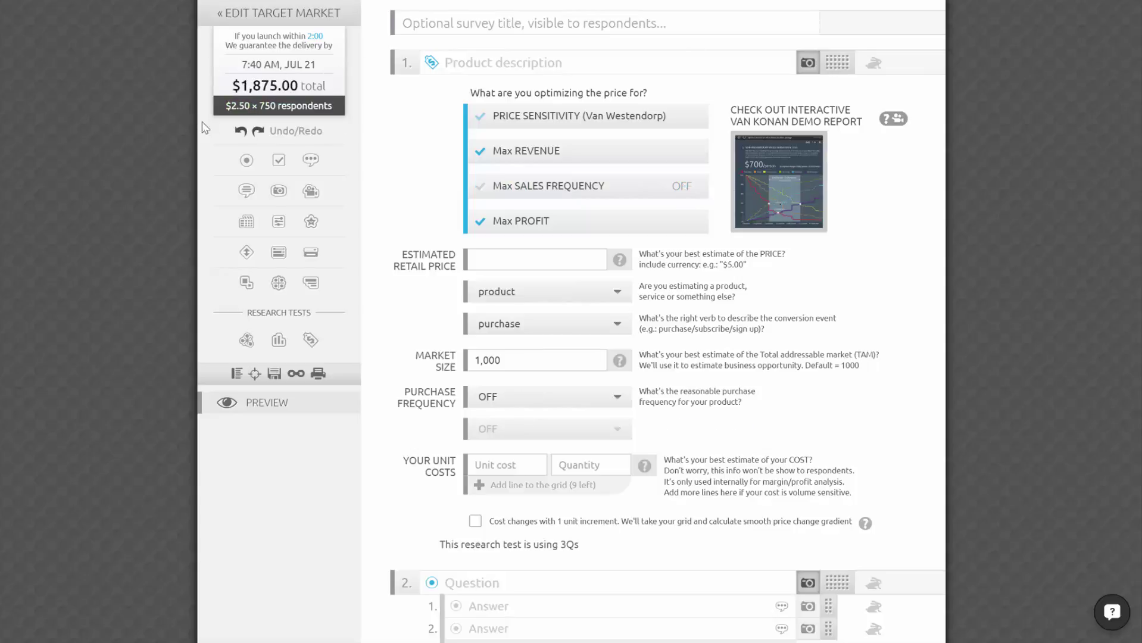
pyautogui.click(680, 186)
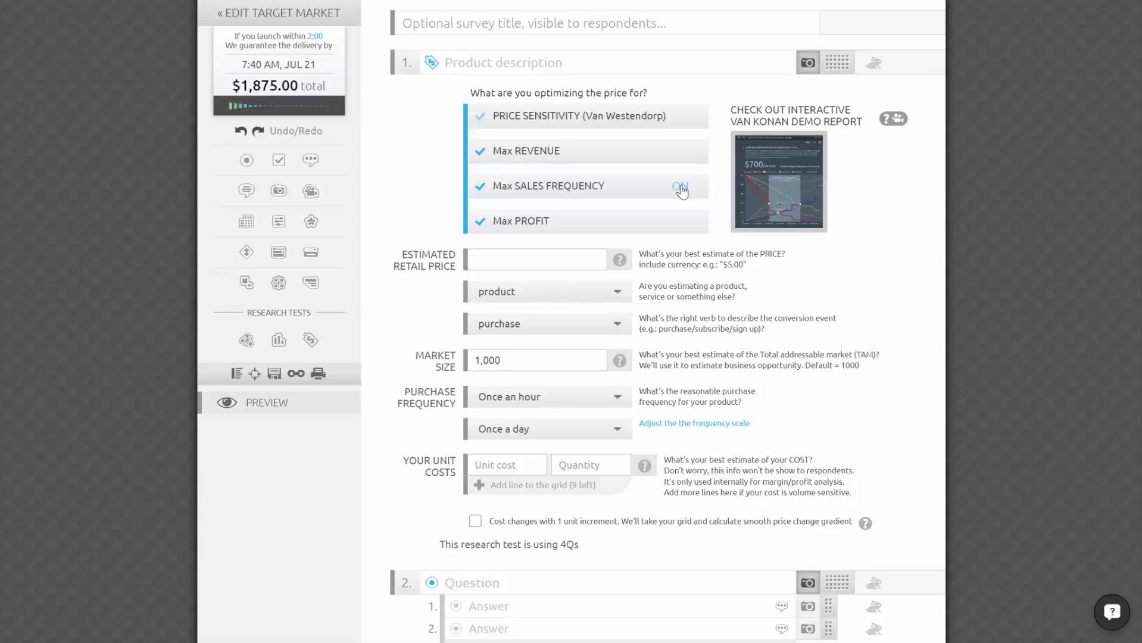
pyautogui.click(604, 194)
pyautogui.click(604, 157)
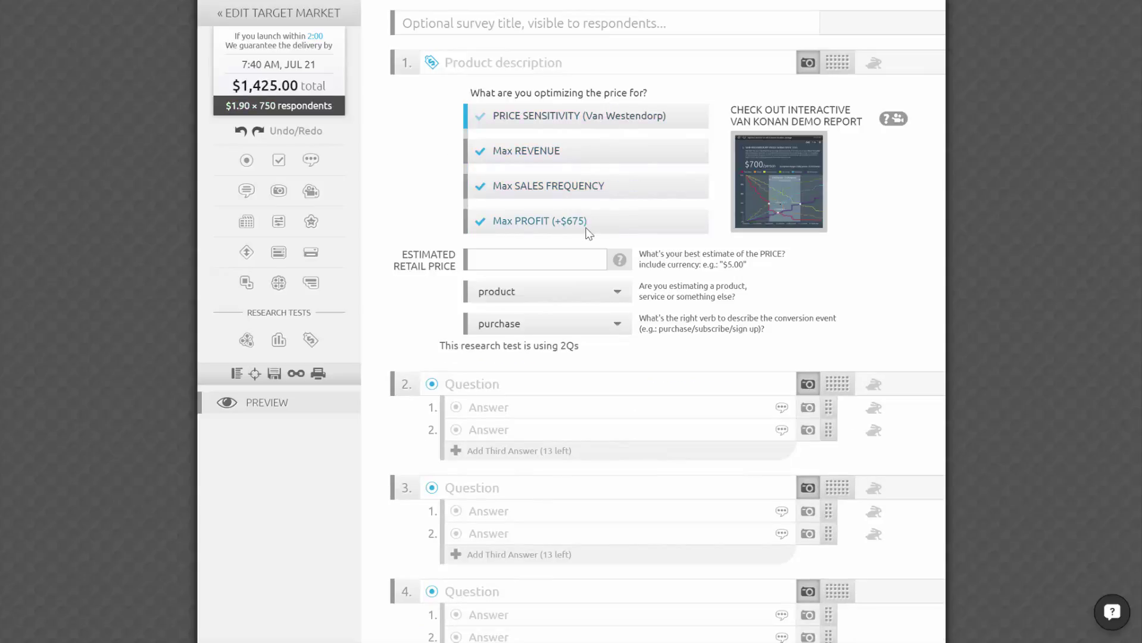
pyautogui.moveTo(585, 222)
pyautogui.click(473, 261)
pyautogui.write('$100')
# - Review the retail price format help for the $100.00 product price
pyautogui.click(619, 259)
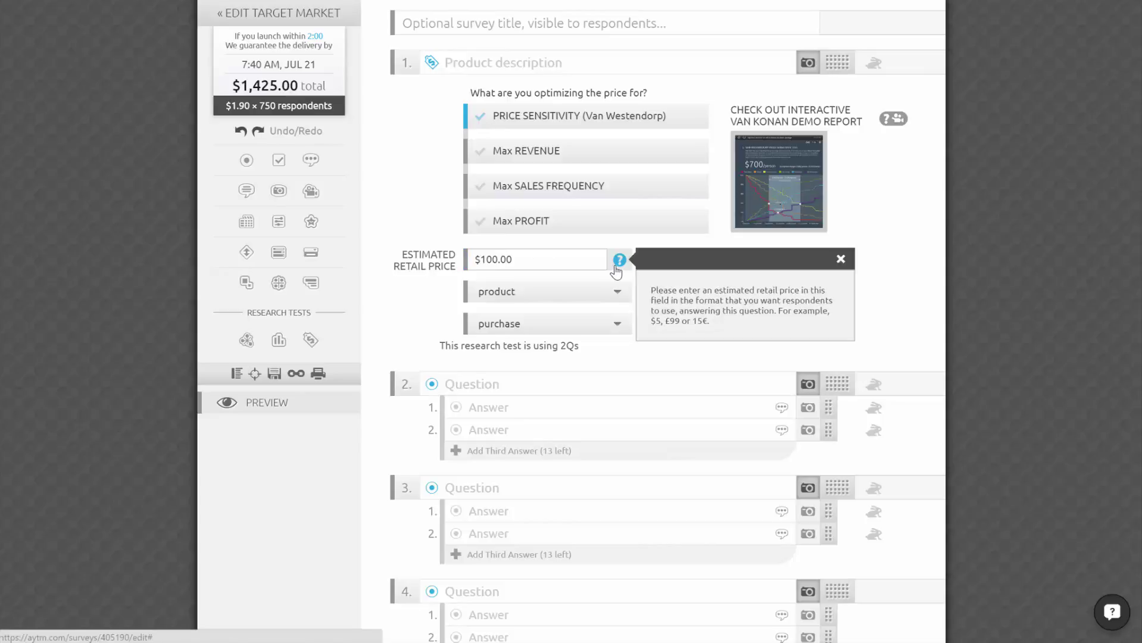
pyautogui.moveTo(657, 323); pyautogui.dragTo(713, 330)
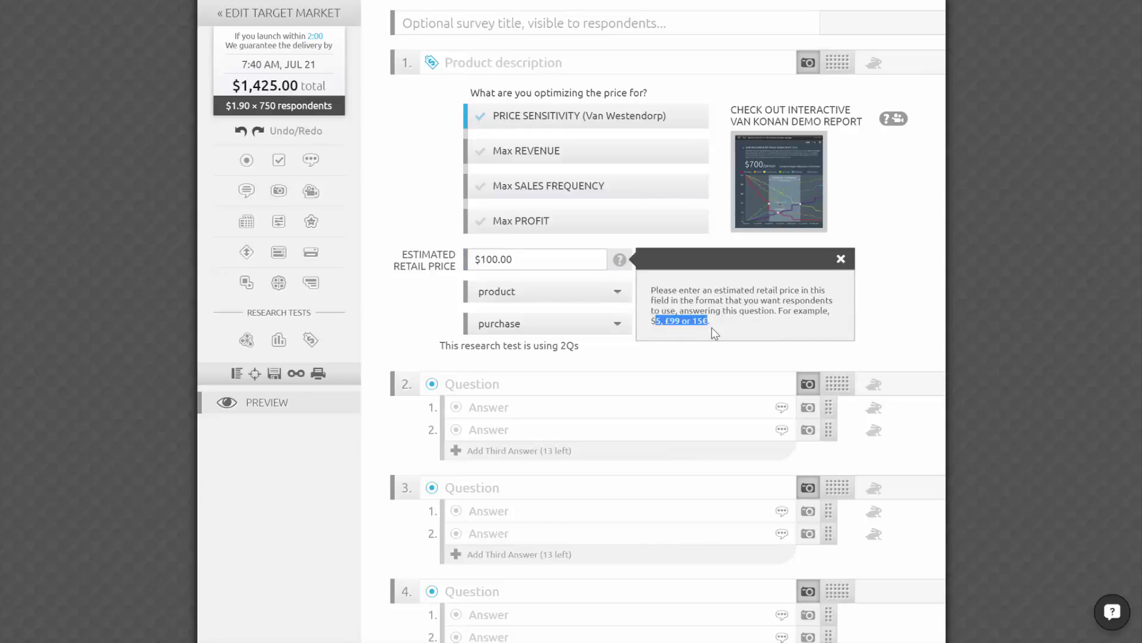
pyautogui.click(714, 327)
pyautogui.click(840, 258)
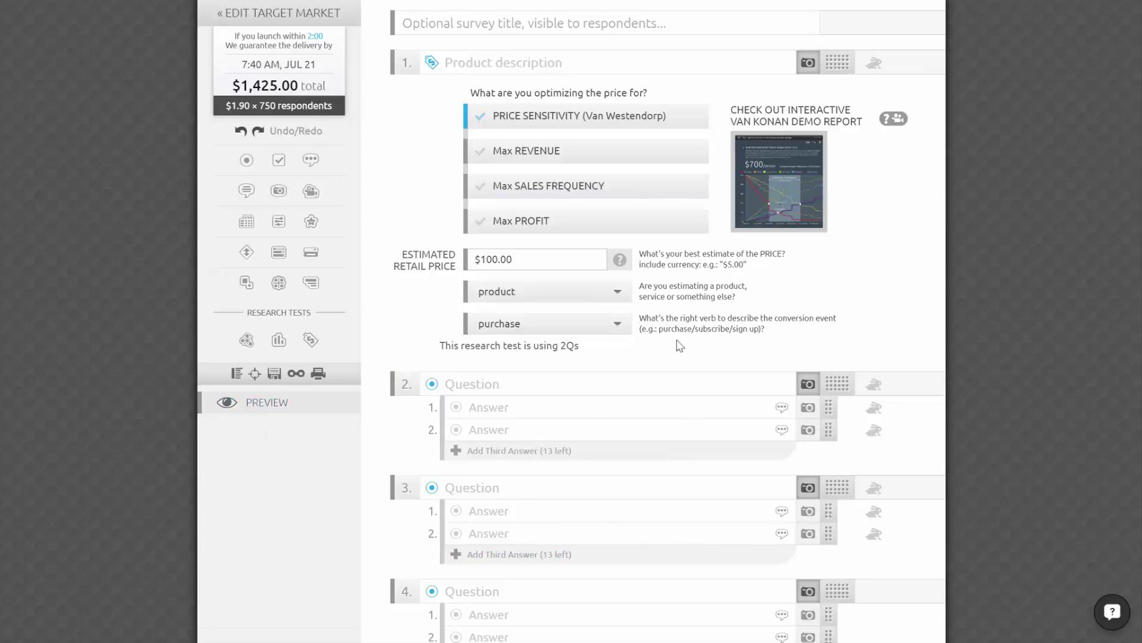
# - Keep 'product' as the priced item and set the conversion verb back to 'purchase' after trying 'subscribe'
pyautogui.click(603, 299)
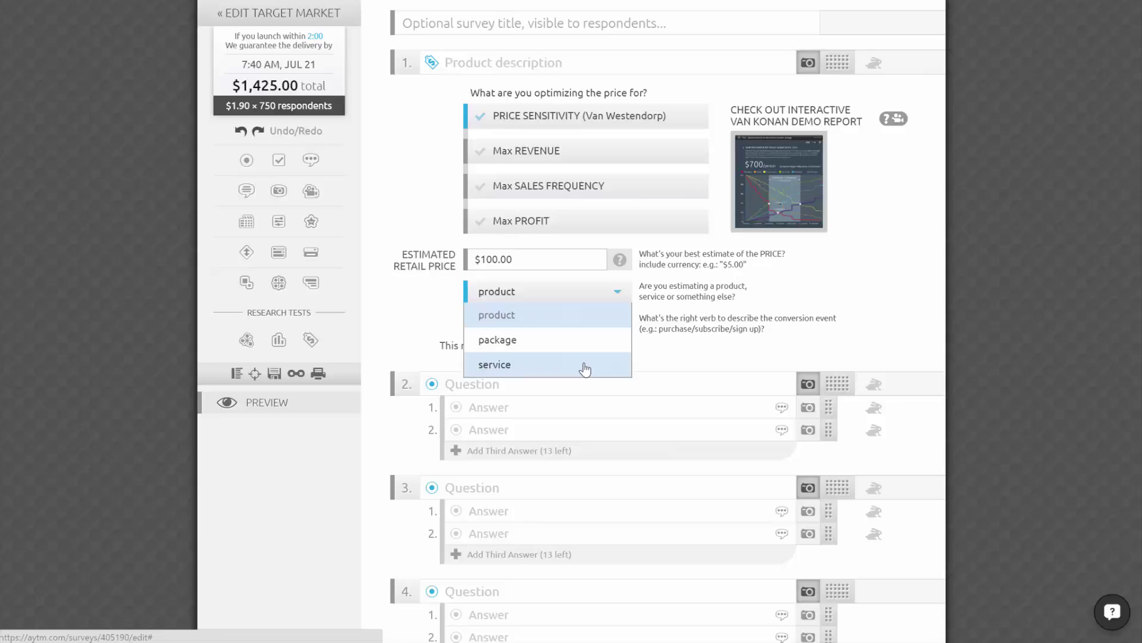
pyautogui.click(664, 318)
pyautogui.click(615, 328)
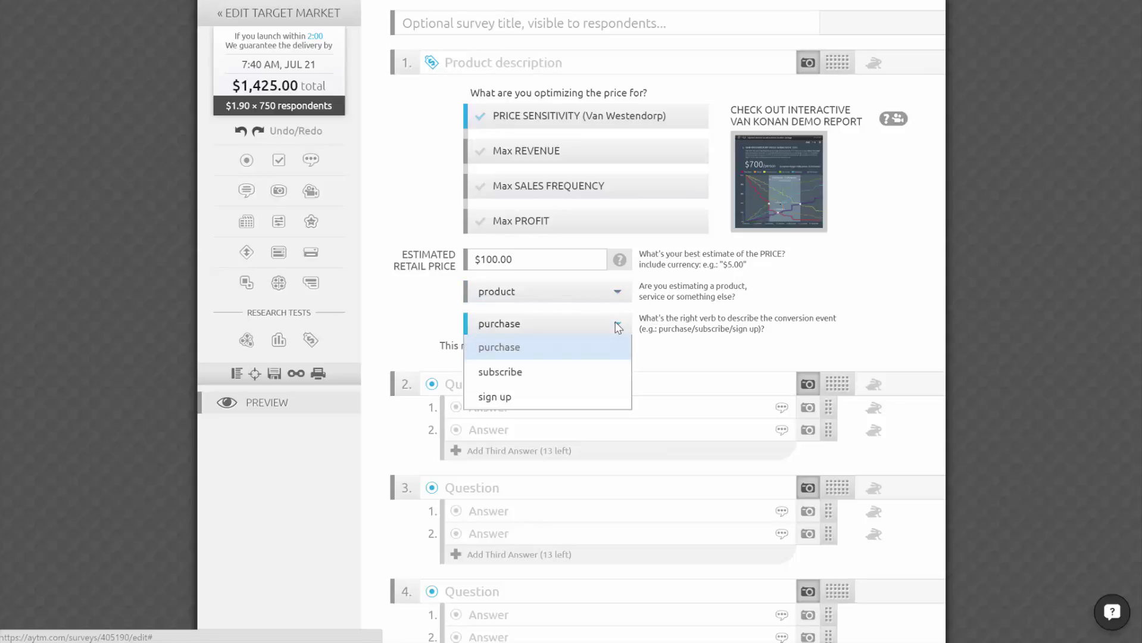
pyautogui.click(500, 380)
pyautogui.click(527, 332)
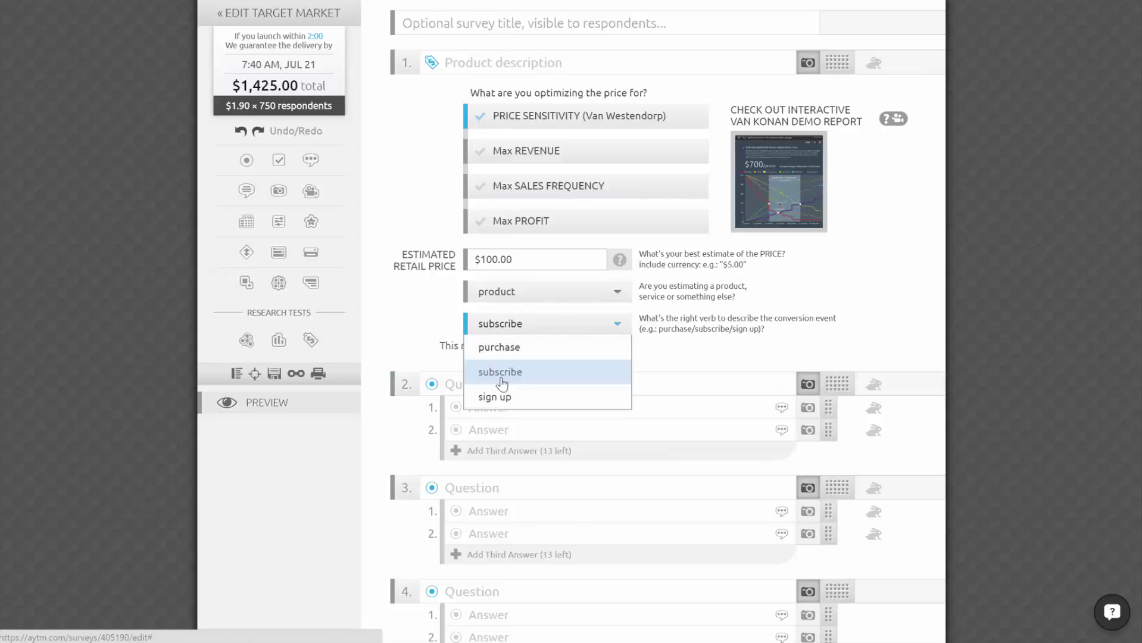
pyautogui.click(499, 349)
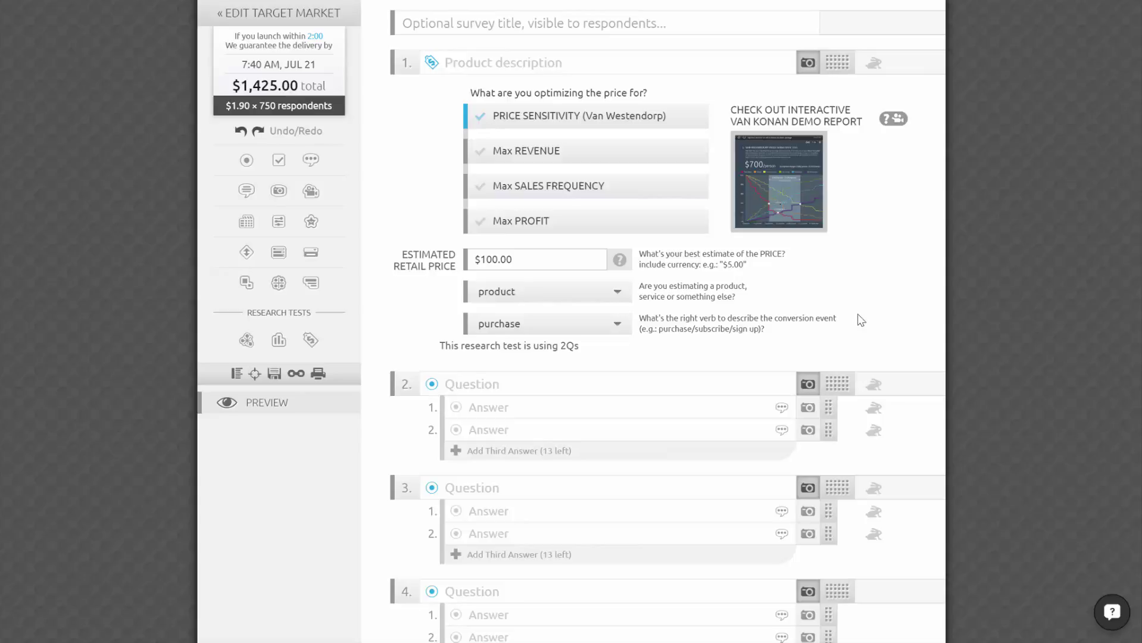
# - Enable Max Revenue and enter a market size of 310,000,000
pyautogui.click(618, 152)
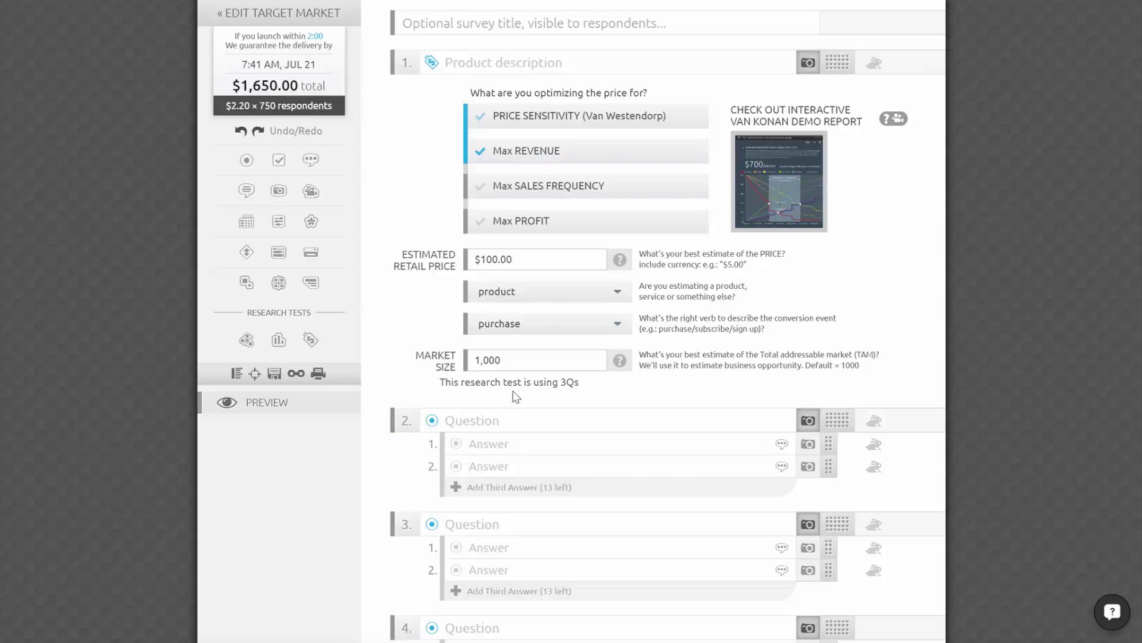
pyautogui.click(517, 361)
pyautogui.write('31000')
pyautogui.write('0000')
pyautogui.click(697, 378)
# - Change the market size back to 1,000 and review the market size help
pyautogui.click(569, 364)
pyautogui.press('BackSpace')
pyautogui.moveTo(528, 359); pyautogui.dragTo(459, 355)
pyautogui.write('1000')
pyautogui.click(619, 361)
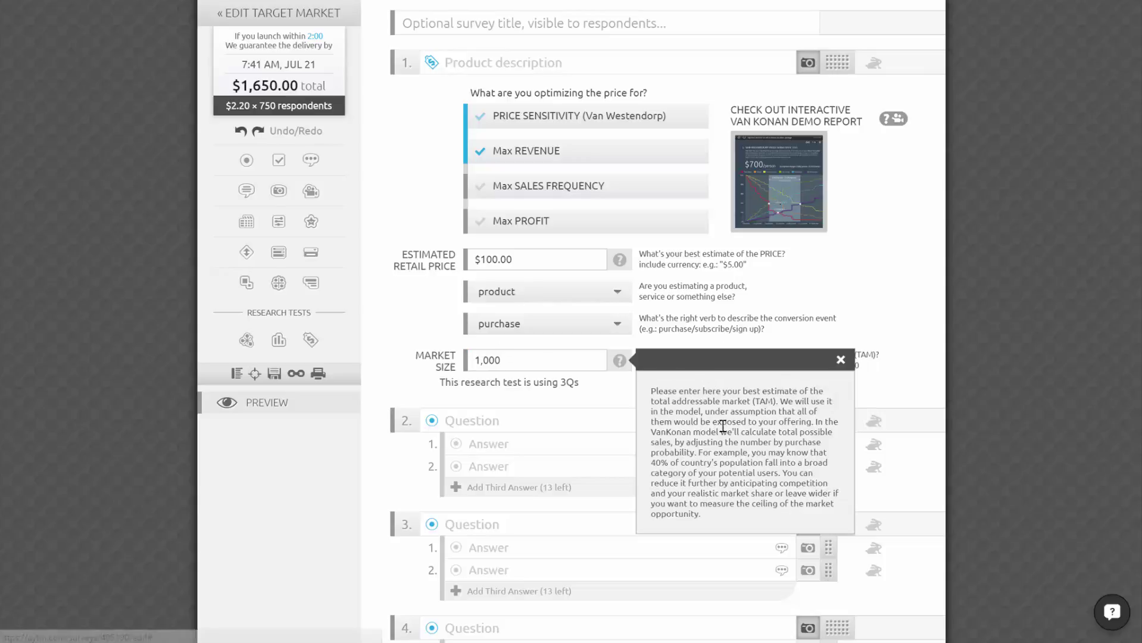
pyautogui.click(926, 332)
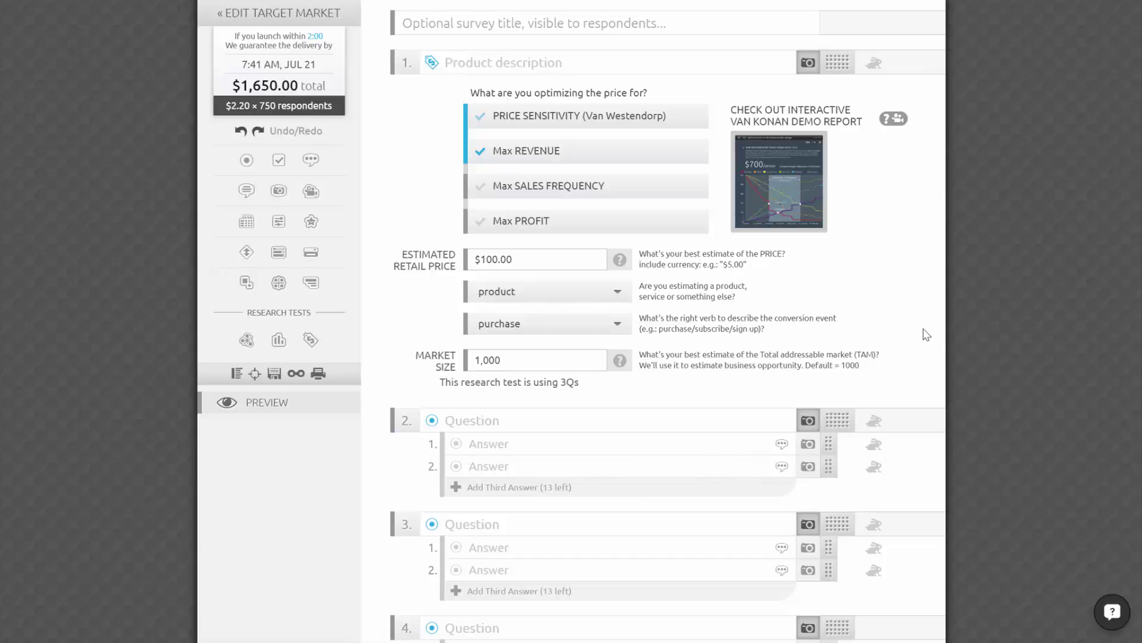
# - Enable Max Sales Frequency with a purchase frequency of once a day
pyautogui.click(632, 184)
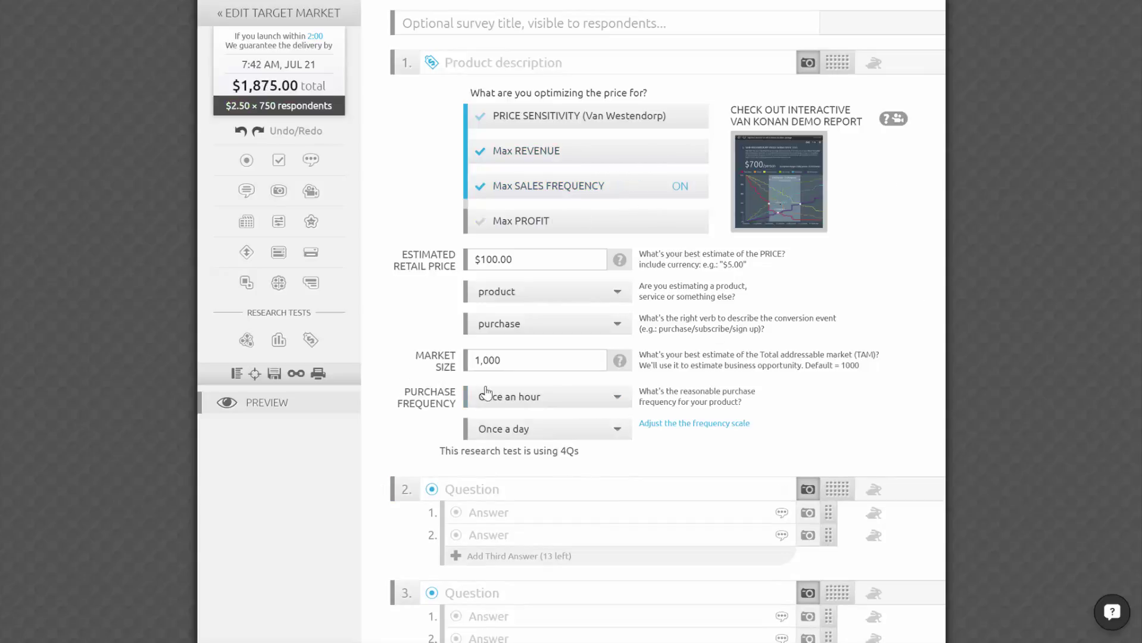
pyautogui.click(612, 399)
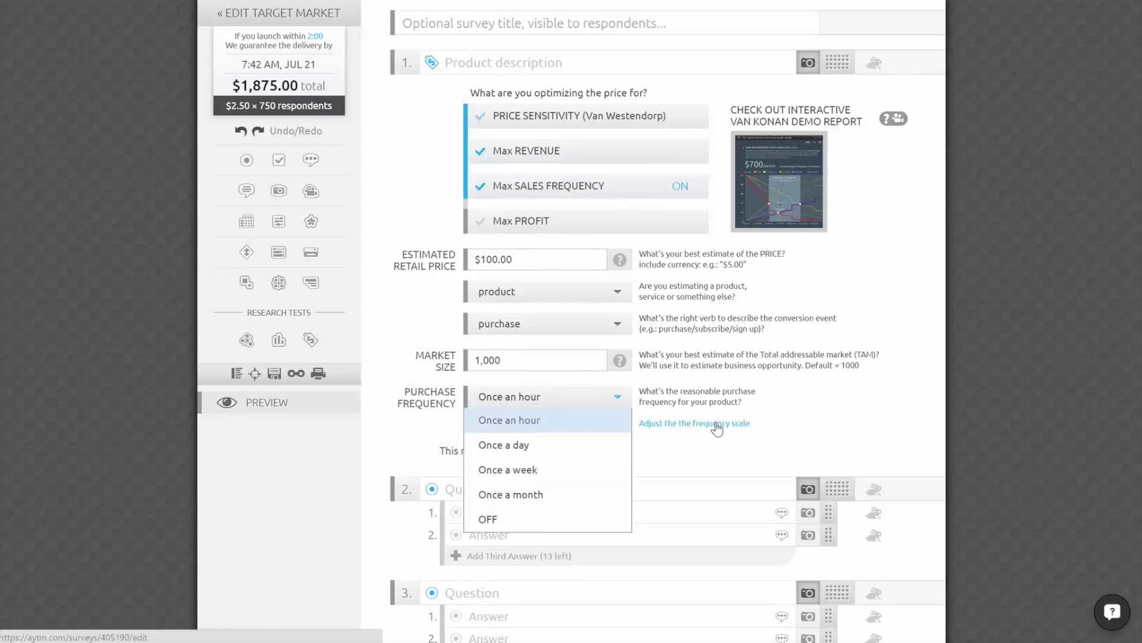
pyautogui.scroll(-3, 714, 426)
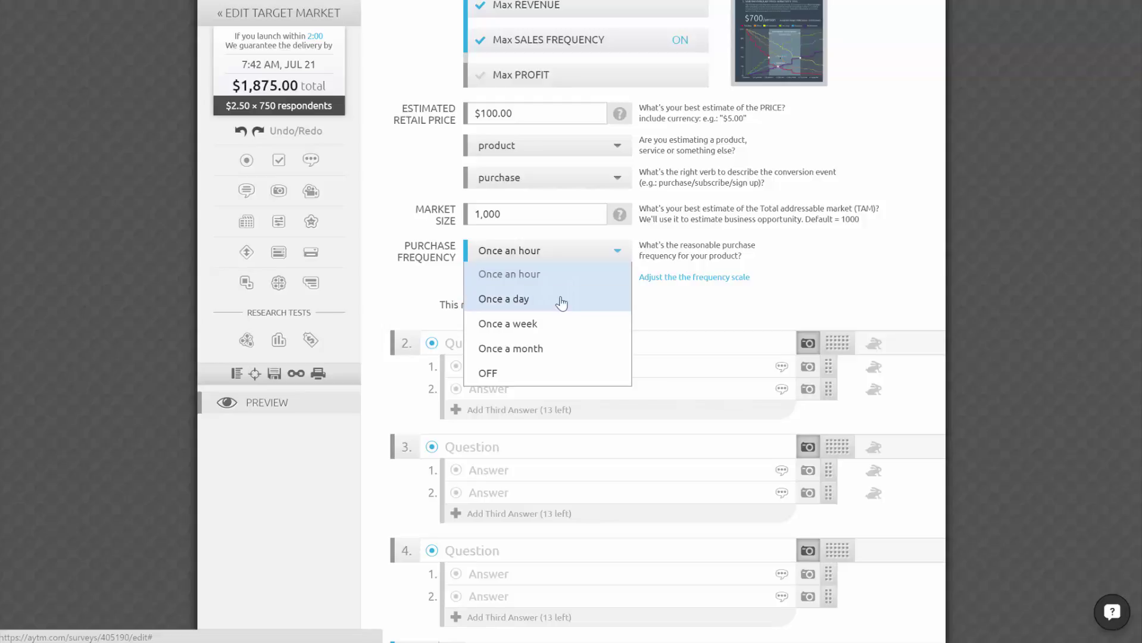
pyautogui.click(561, 301)
# - Set the purchase frequency range from once an hour to once a month
pyautogui.click(587, 286)
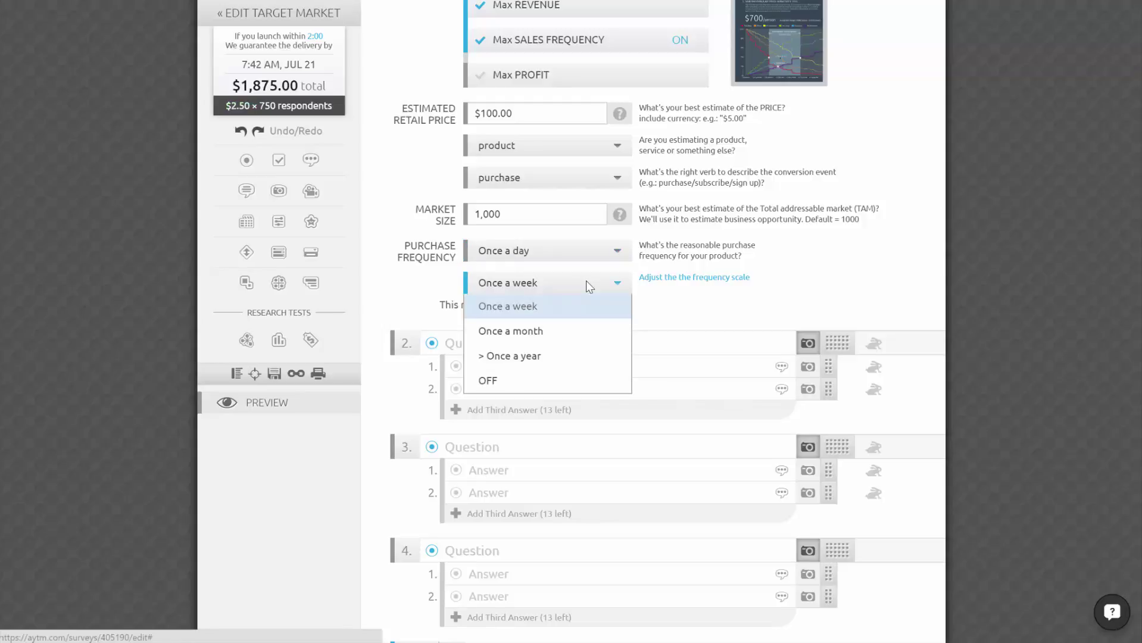
pyautogui.click(568, 344)
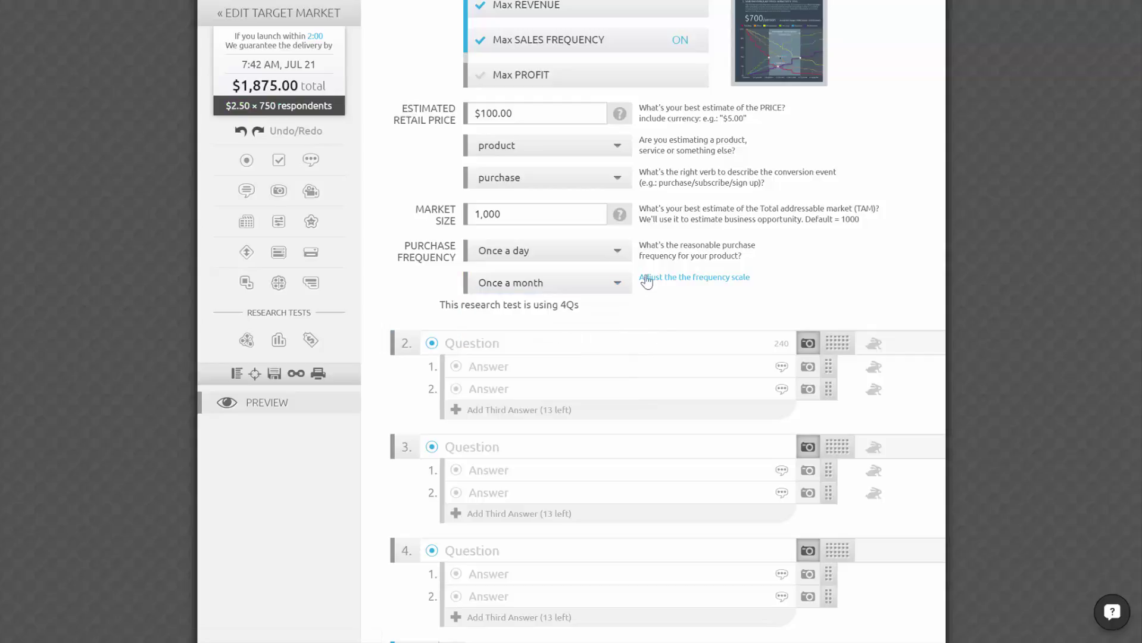
pyautogui.click(607, 255)
pyautogui.click(579, 277)
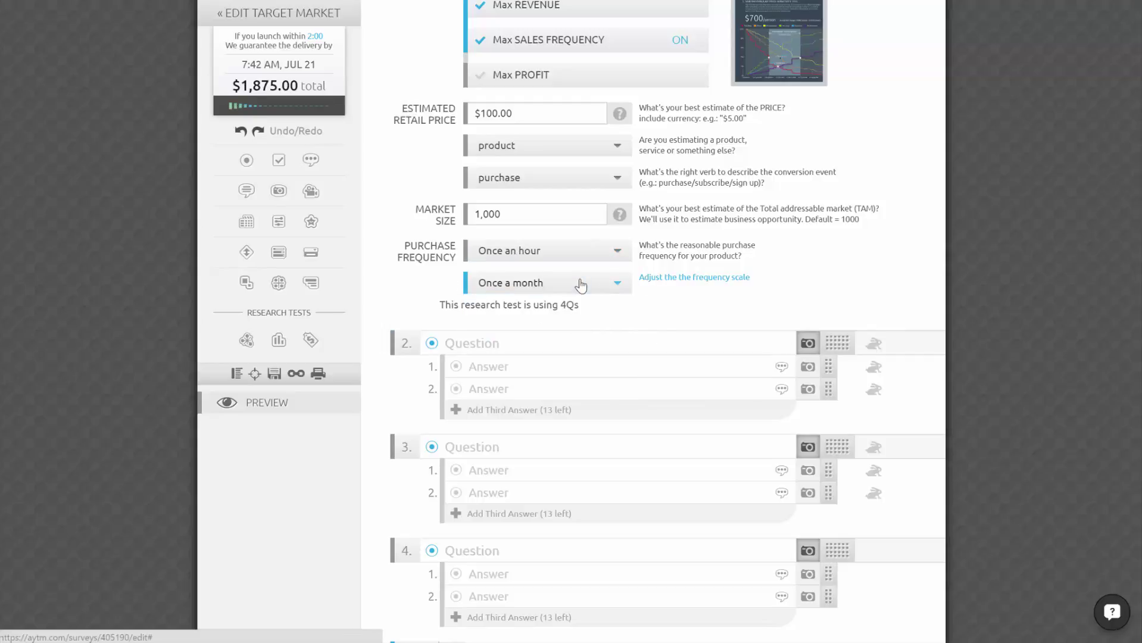
# - Rephrase the frequency scale answers '1 a day' as 365 a year and '1 every other day' as 182 a year
pyautogui.click(682, 284)
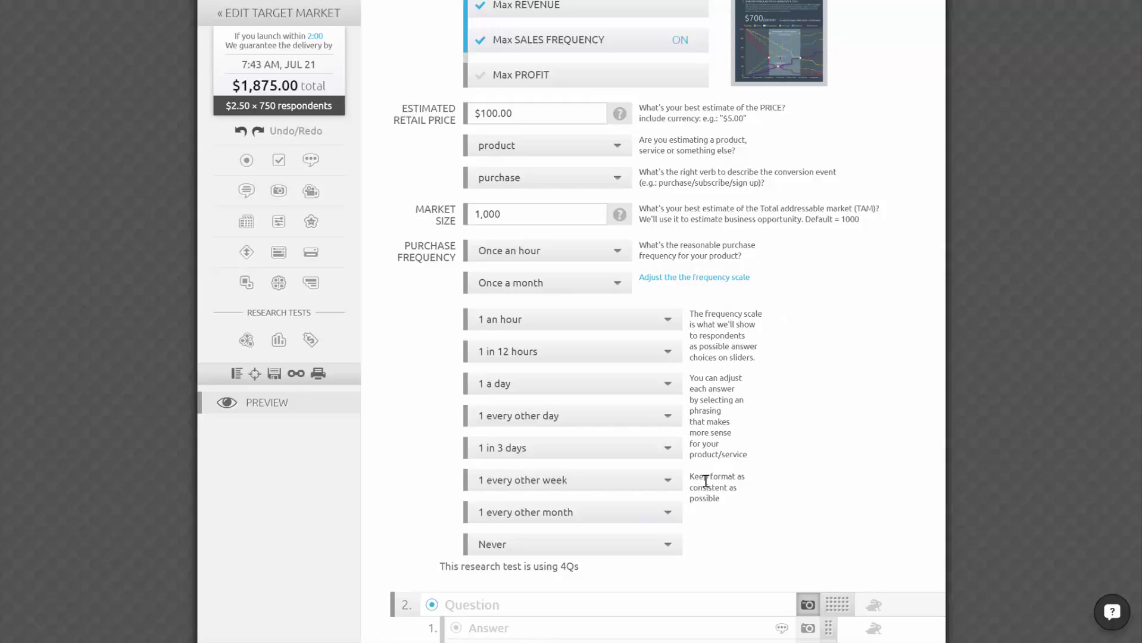
pyautogui.click(608, 384)
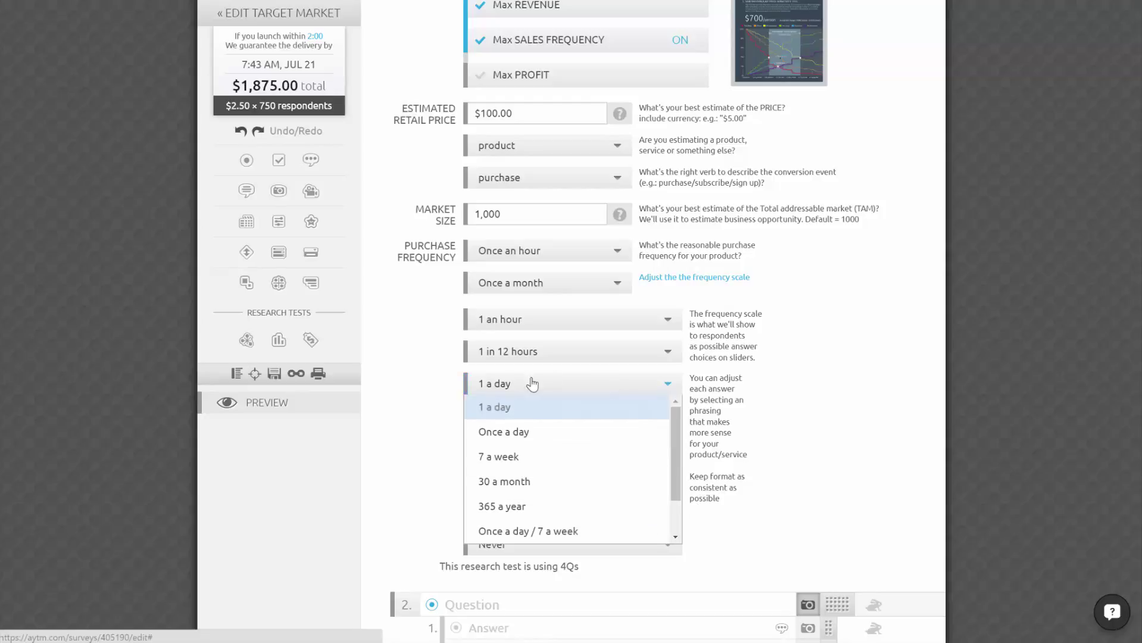
pyautogui.click(545, 513)
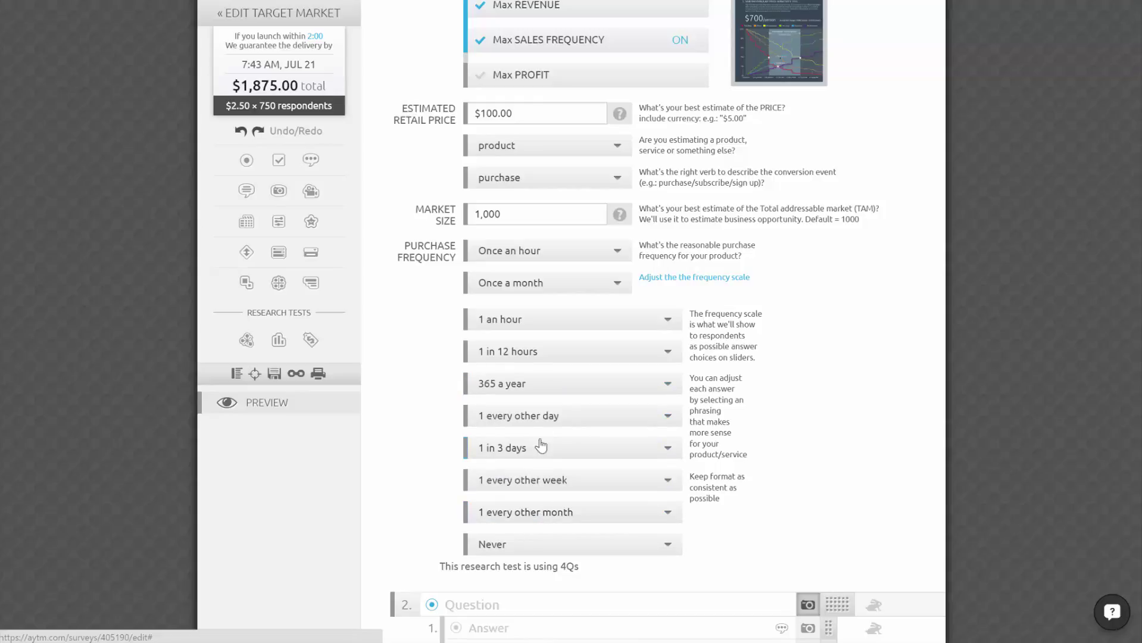
pyautogui.click(537, 416)
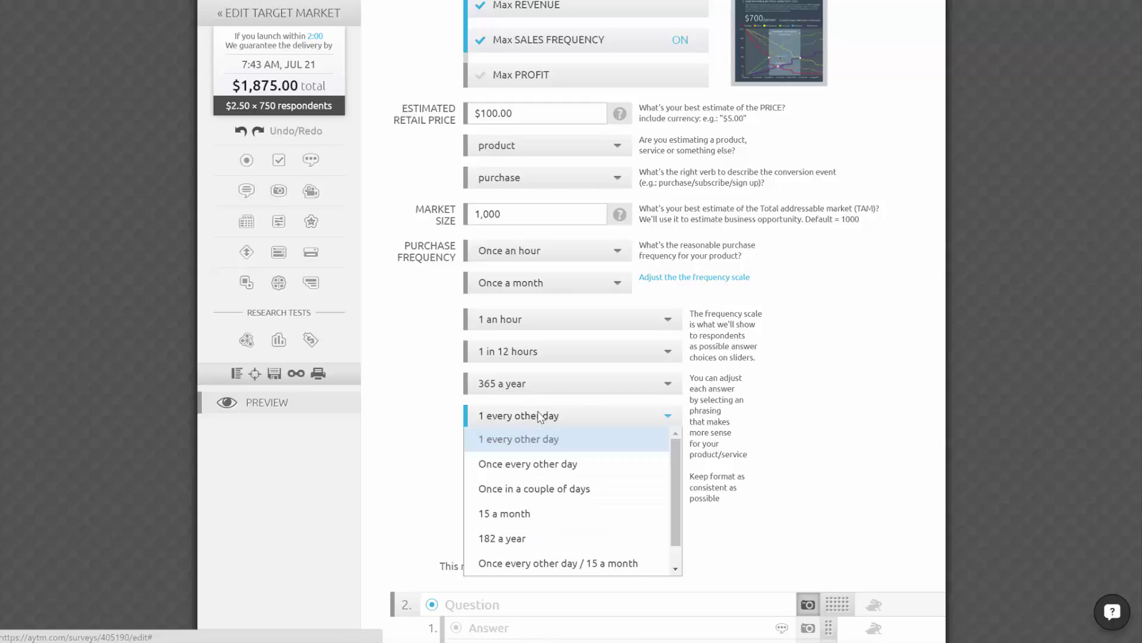
pyautogui.click(530, 538)
# - Rephrase '1 in 3 days' as 10 a month and collapse the frequency scale
pyautogui.click(535, 451)
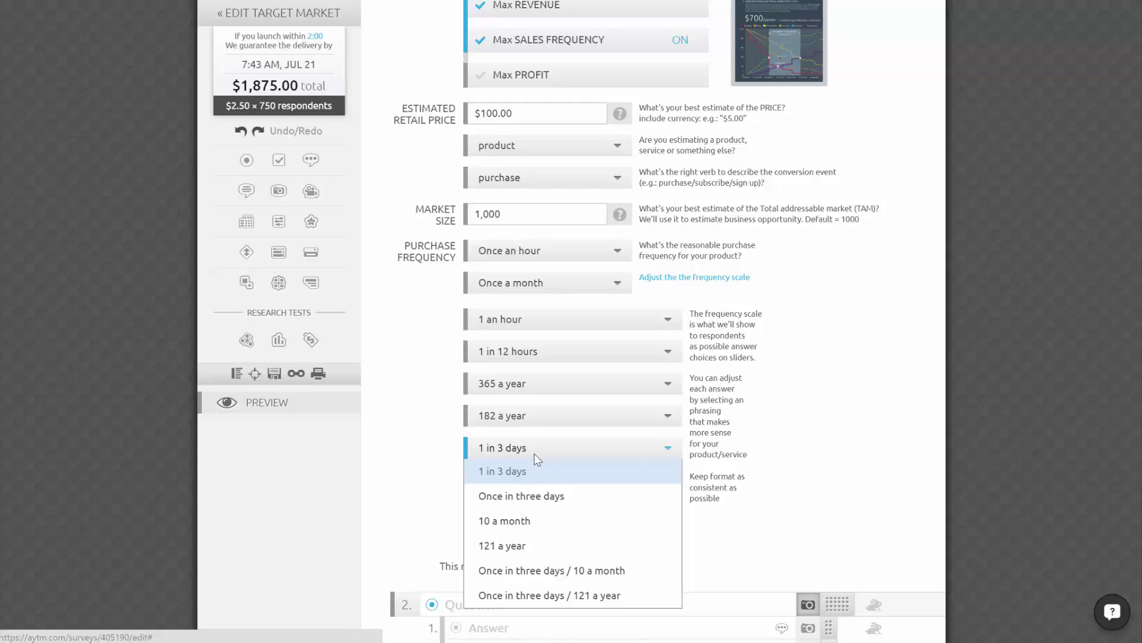
pyautogui.click(547, 527)
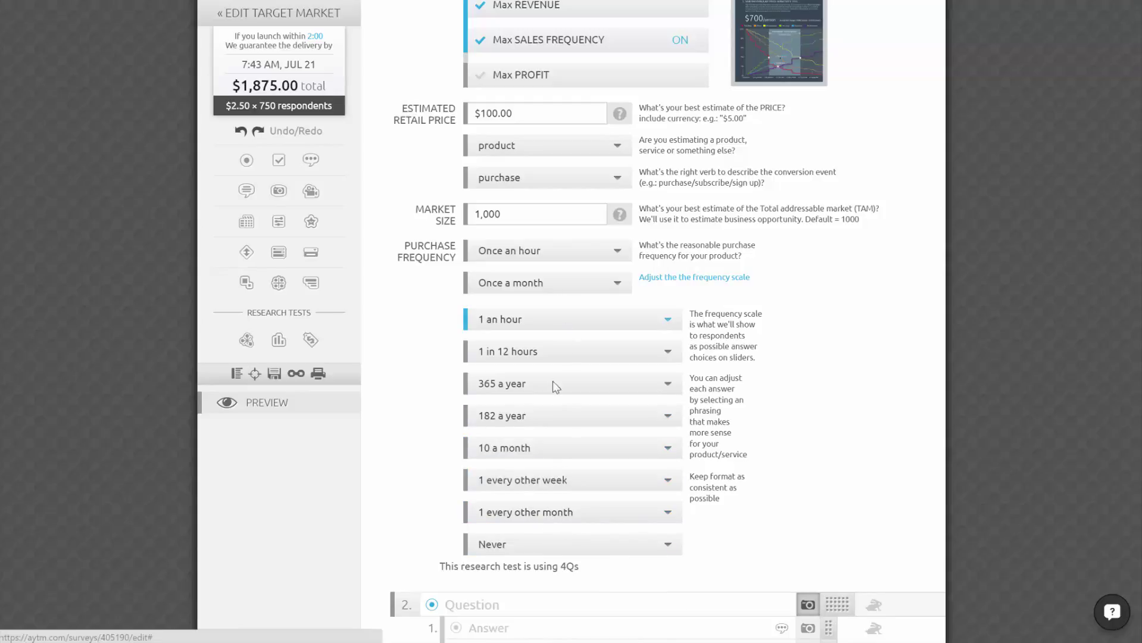
pyautogui.click(535, 479)
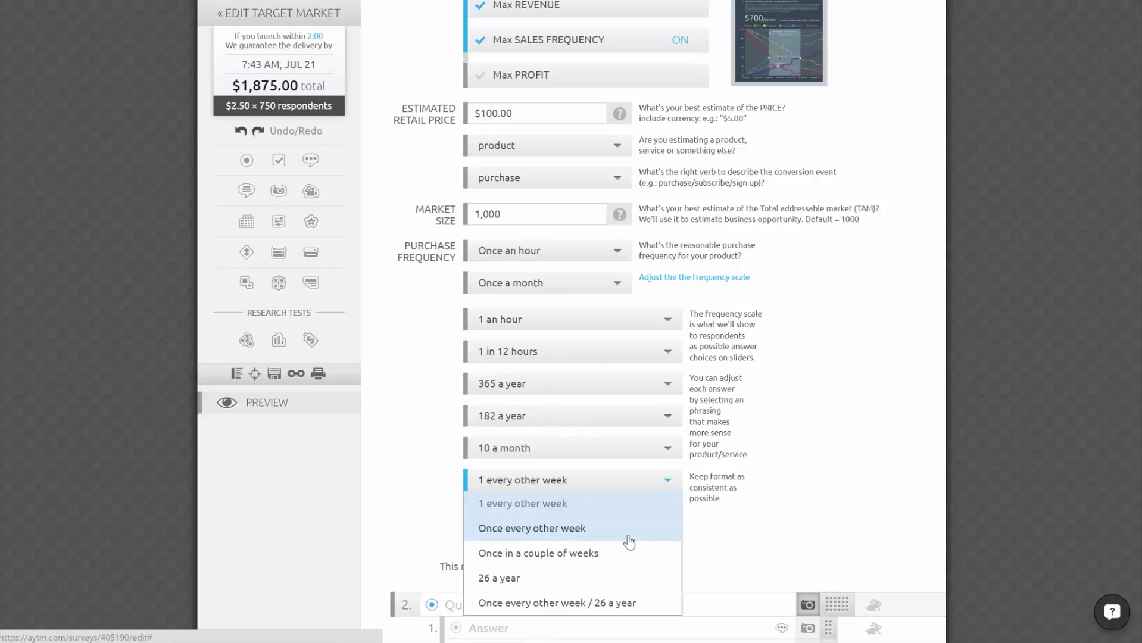
pyautogui.click(705, 284)
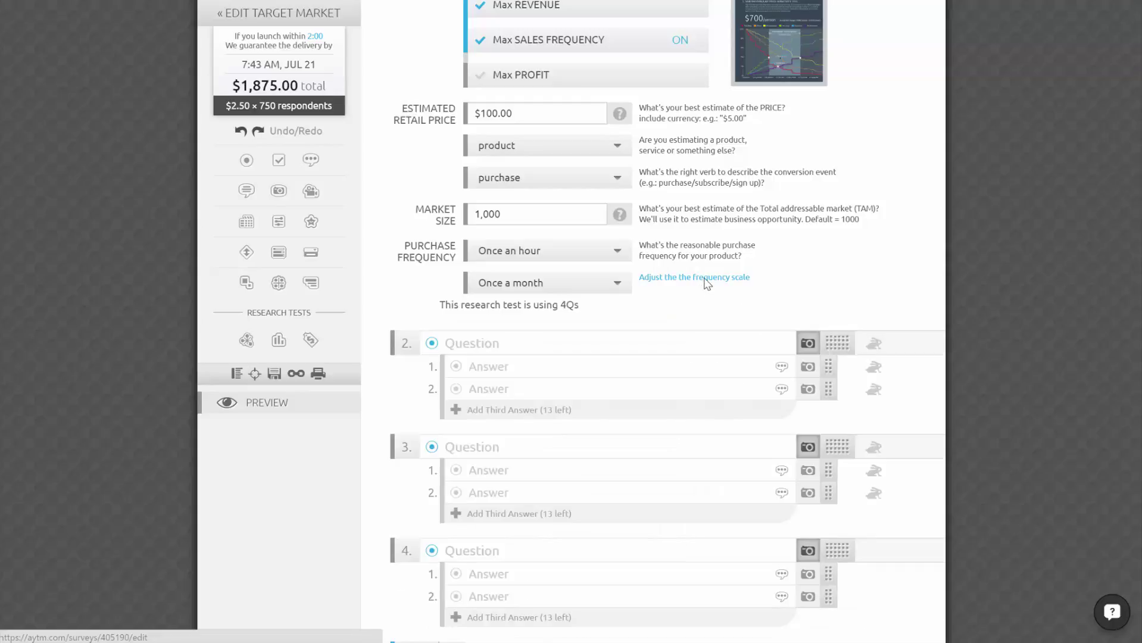
# - Enable Max Profit, review the unit cost help and add a second cost row
pyautogui.click(684, 75)
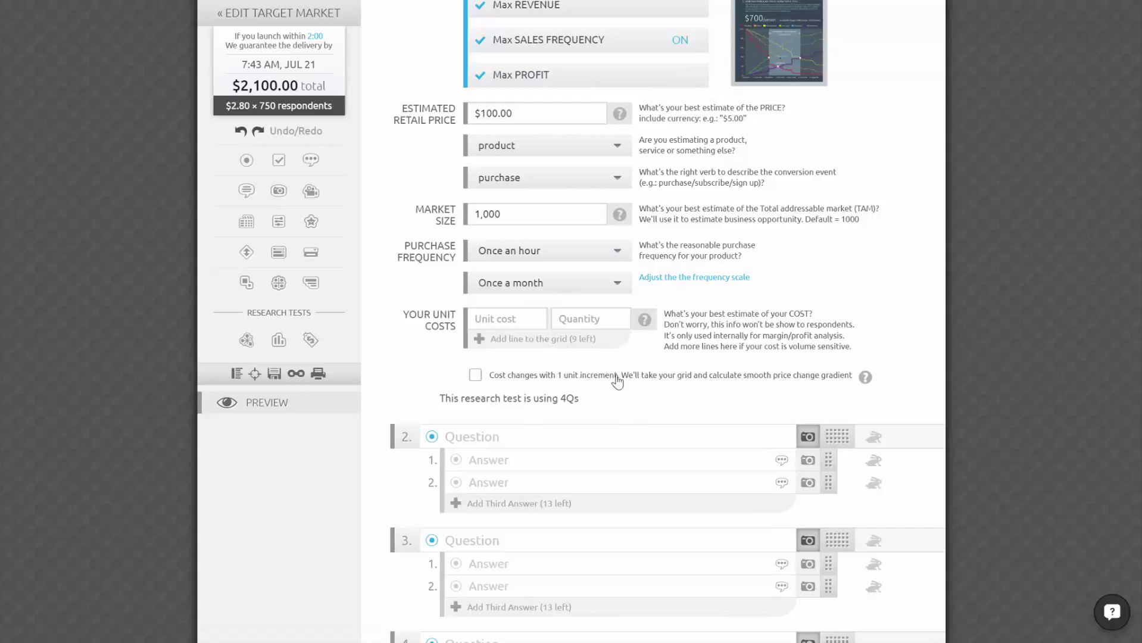
pyautogui.click(517, 318)
pyautogui.click(646, 324)
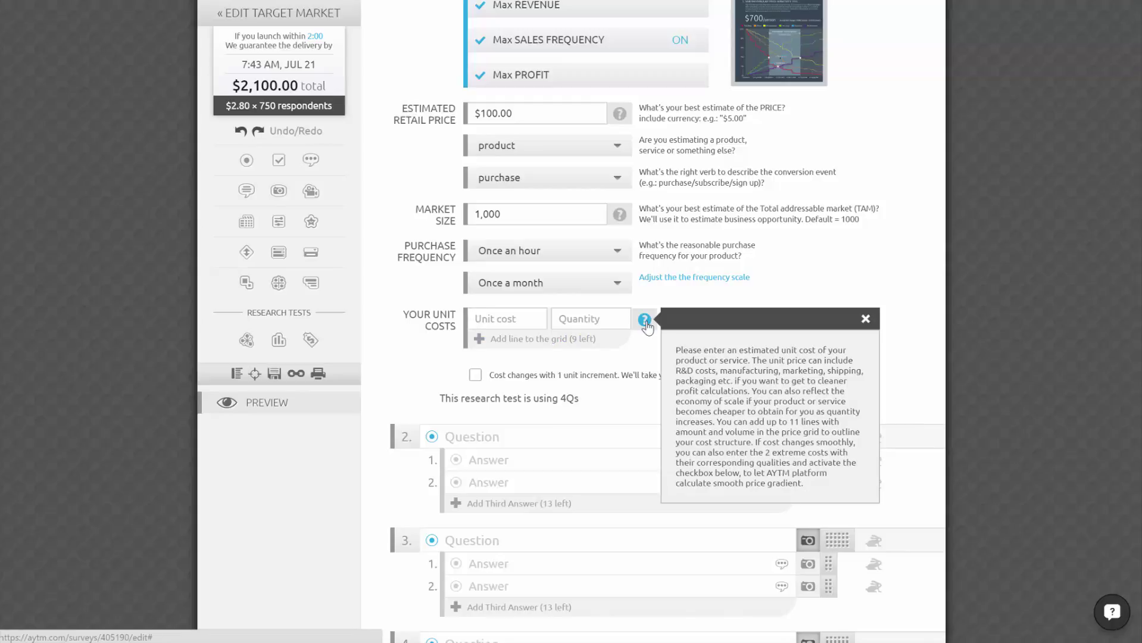
pyautogui.click(644, 320)
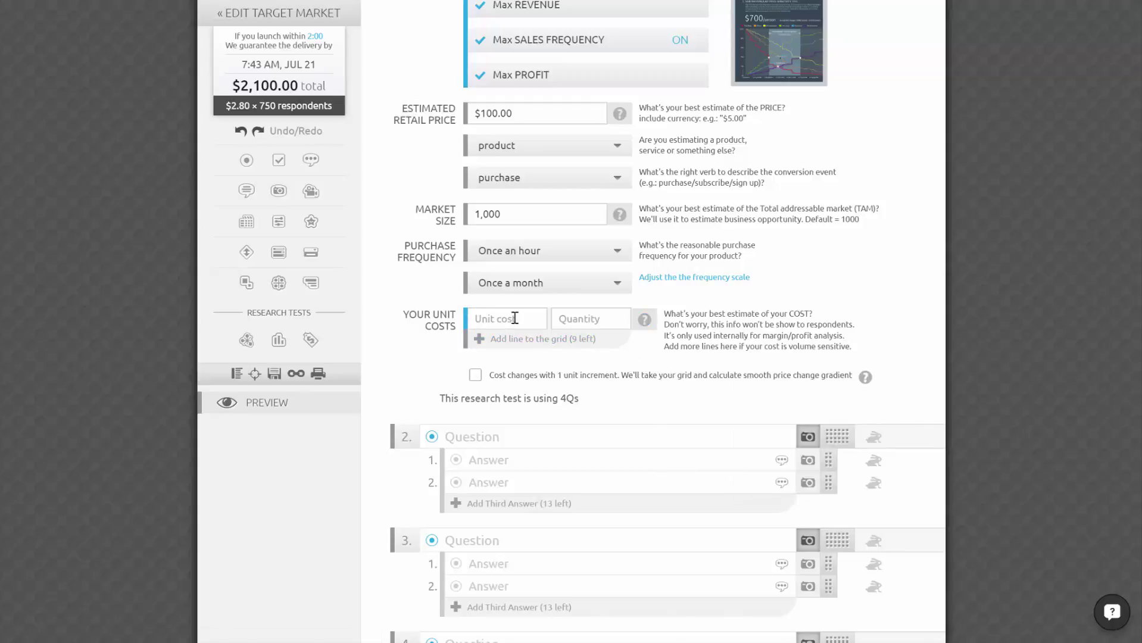
pyautogui.click(577, 326)
pyautogui.write('1')
pyautogui.click(506, 344)
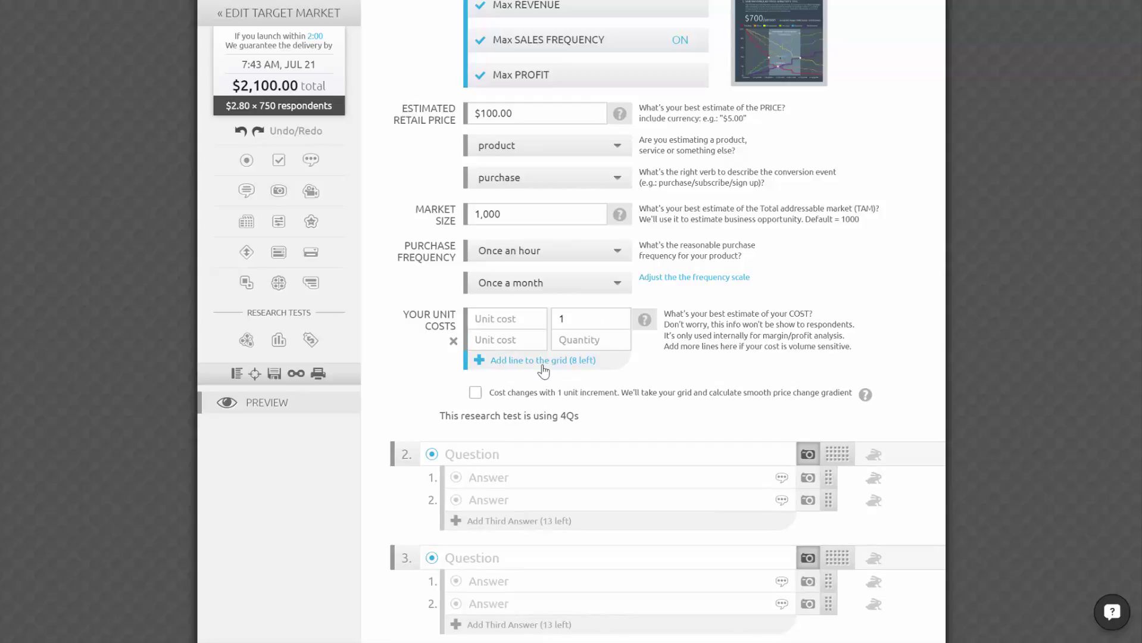
# - Enter unit costs of $300 at 1,000 units and $75 at 1,000,000 units
pyautogui.click(569, 318)
pyautogui.write('000')
pyautogui.click(521, 325)
pyautogui.write('3')
pyautogui.write('00')
pyautogui.press('Tab')
pyautogui.press('Tab')
pyautogui.write('75')
pyautogui.press('Tab')
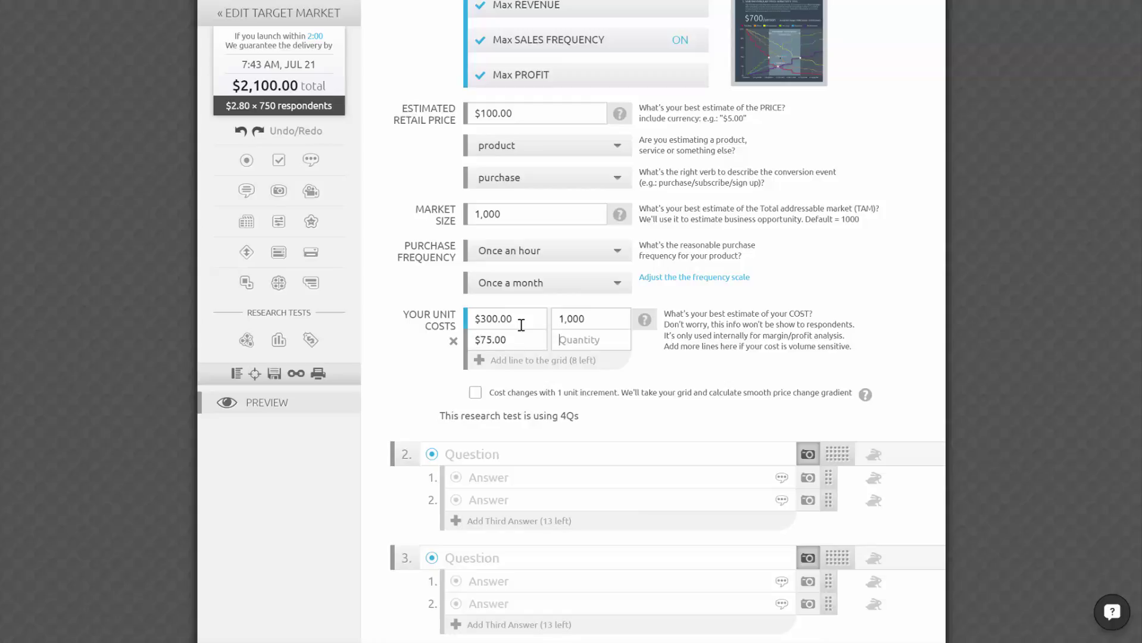
pyautogui.write('1000000')
pyautogui.click(535, 359)
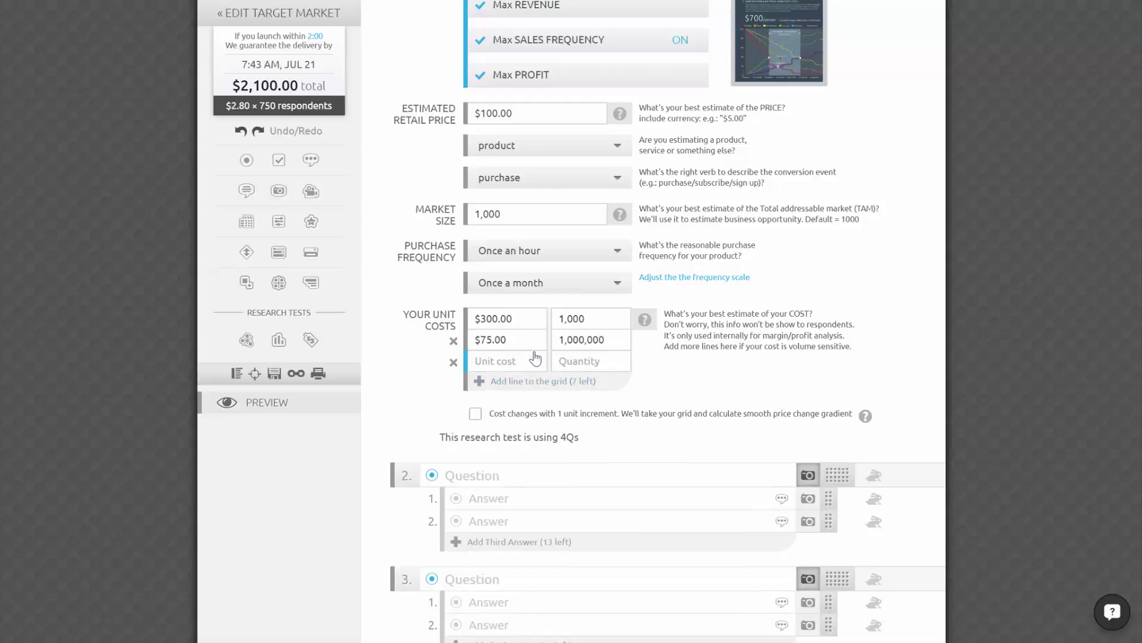
# - Enable 'Cost changes with 1 unit increment' for smooth cost transitions
pyautogui.click(474, 417)
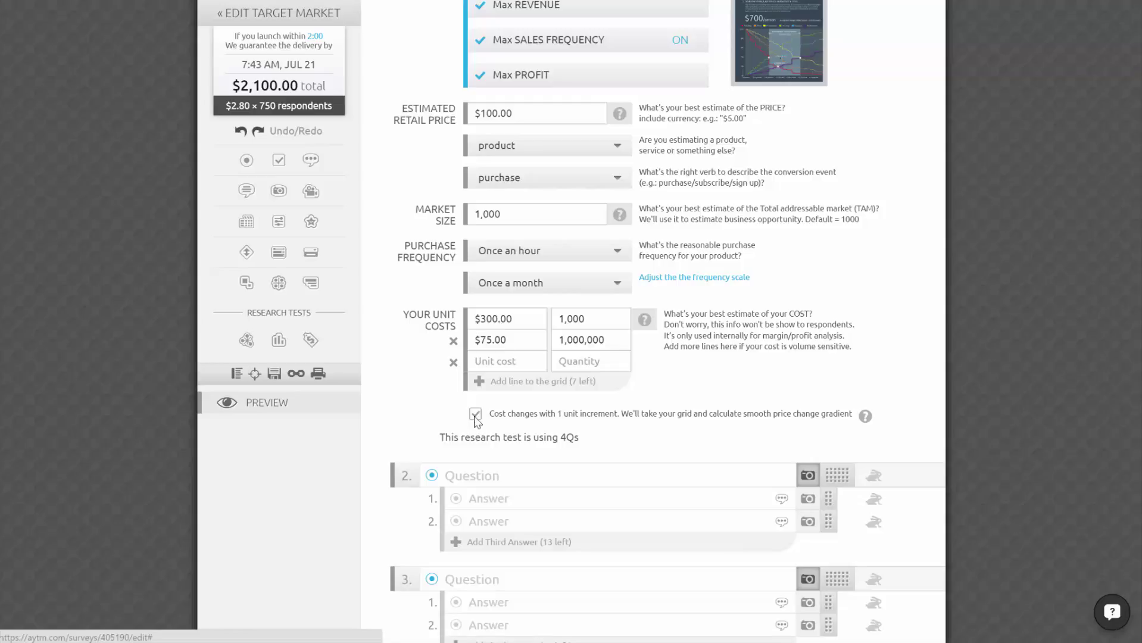
pyautogui.click(867, 416)
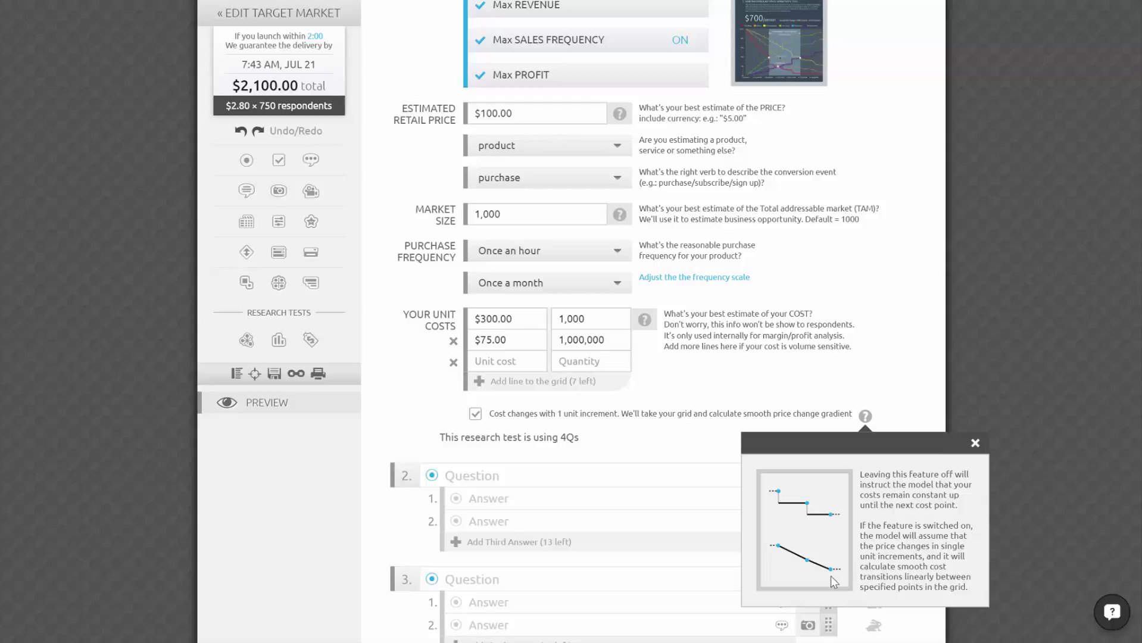
pyautogui.click(447, 418)
pyautogui.scroll(3, 447, 418)
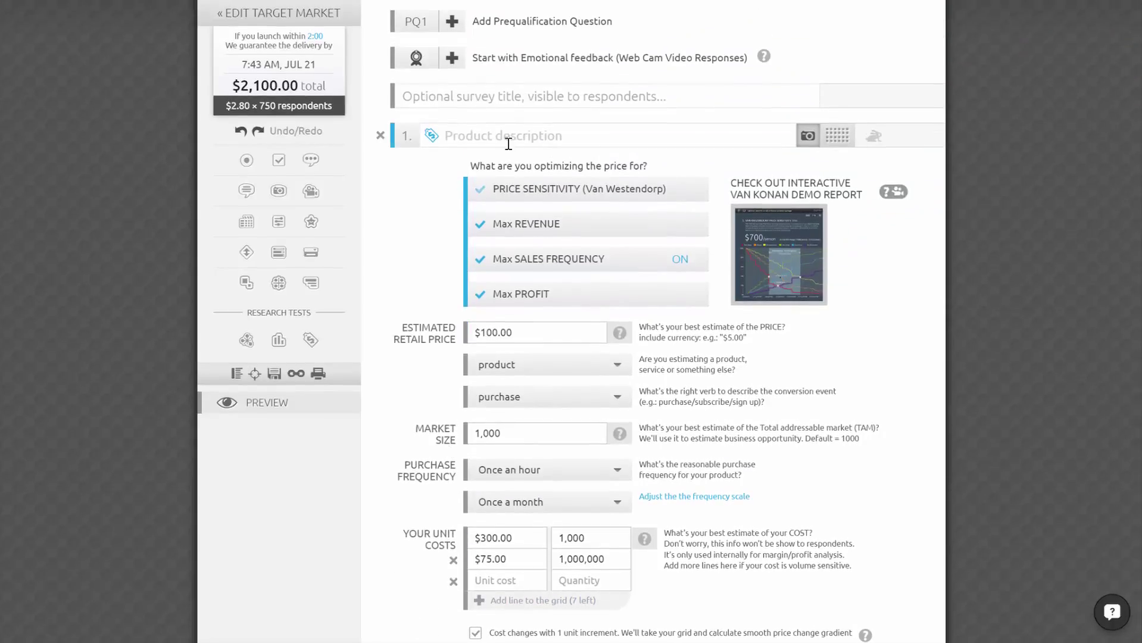
# - Add a webcam video response question above question 1, ahead of the product description
pyautogui.click(578, 138)
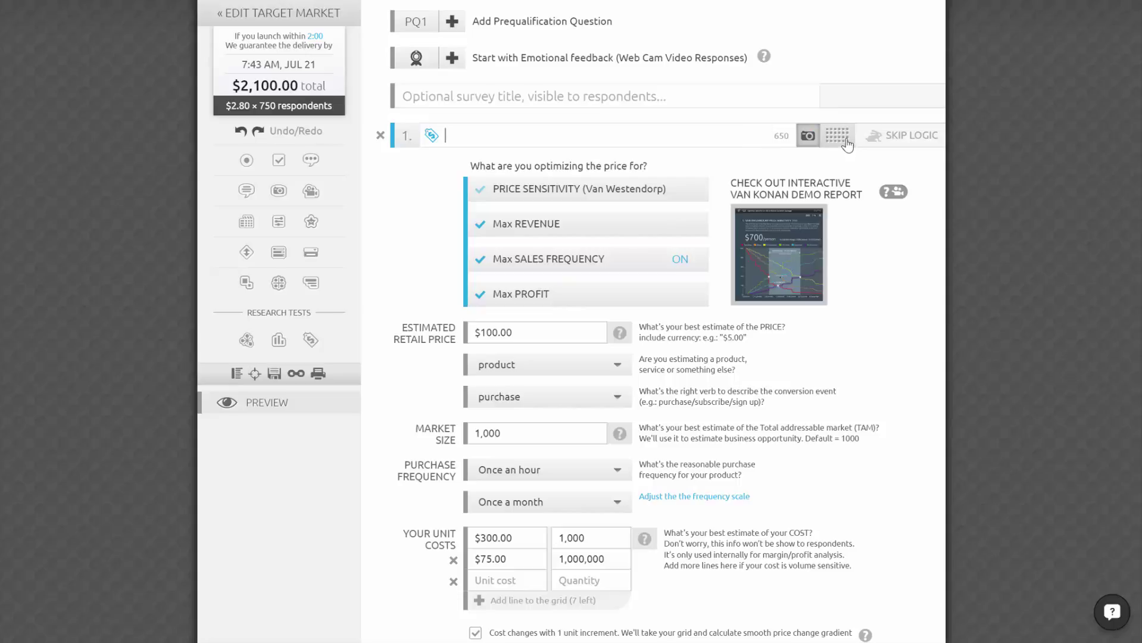
pyautogui.click(806, 137)
pyautogui.moveTo(311, 191); pyautogui.dragTo(483, 152)
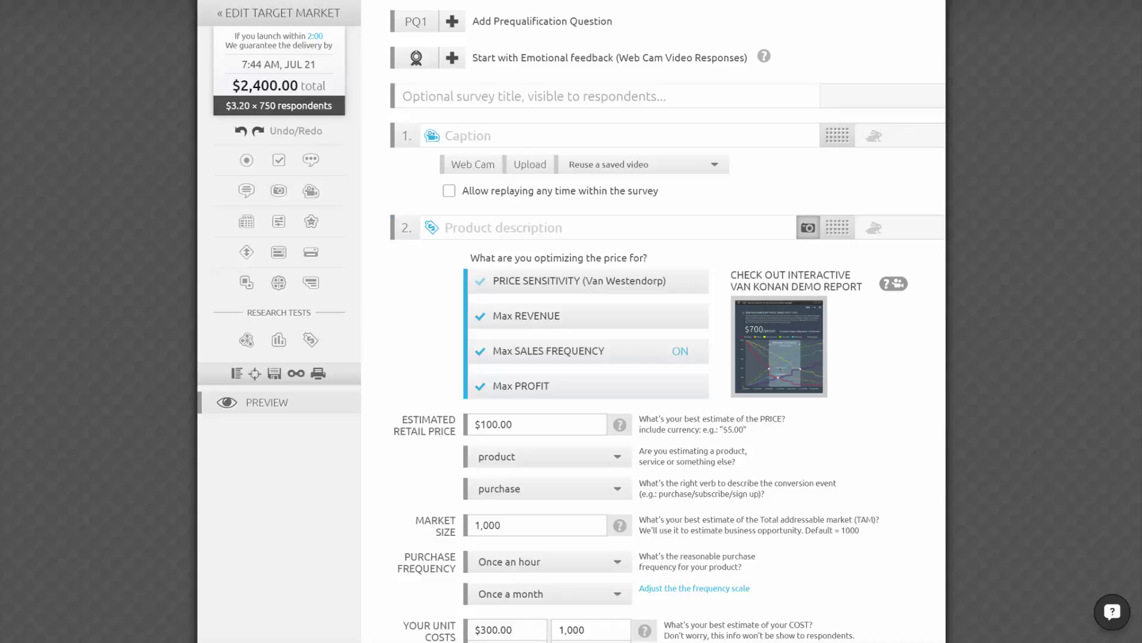
pyautogui.click(256, 374)
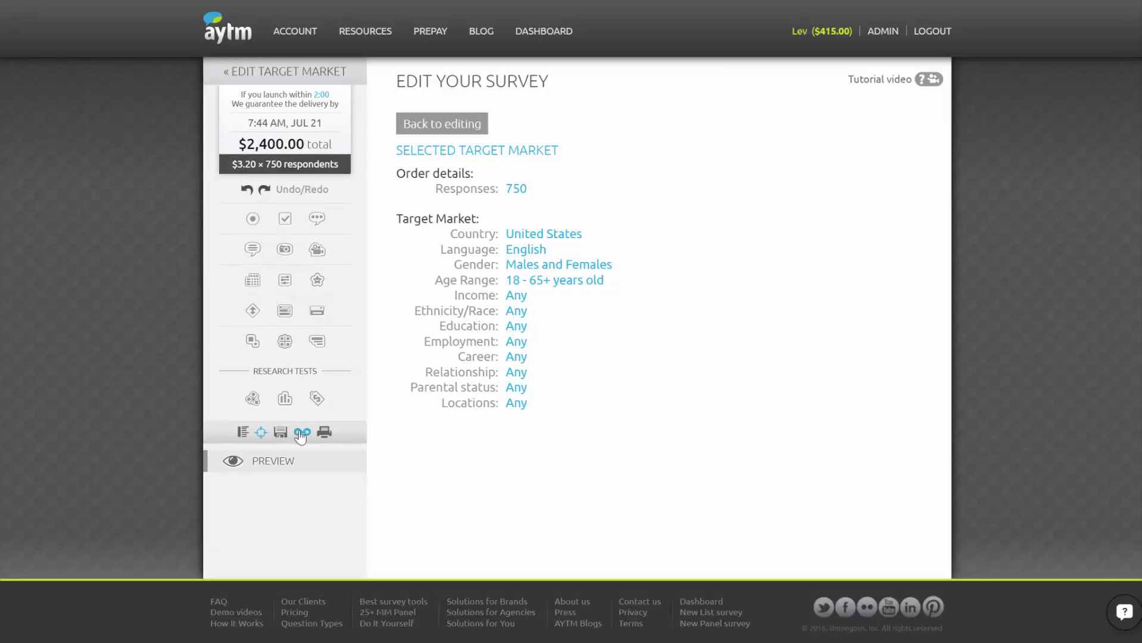
pyautogui.click(259, 430)
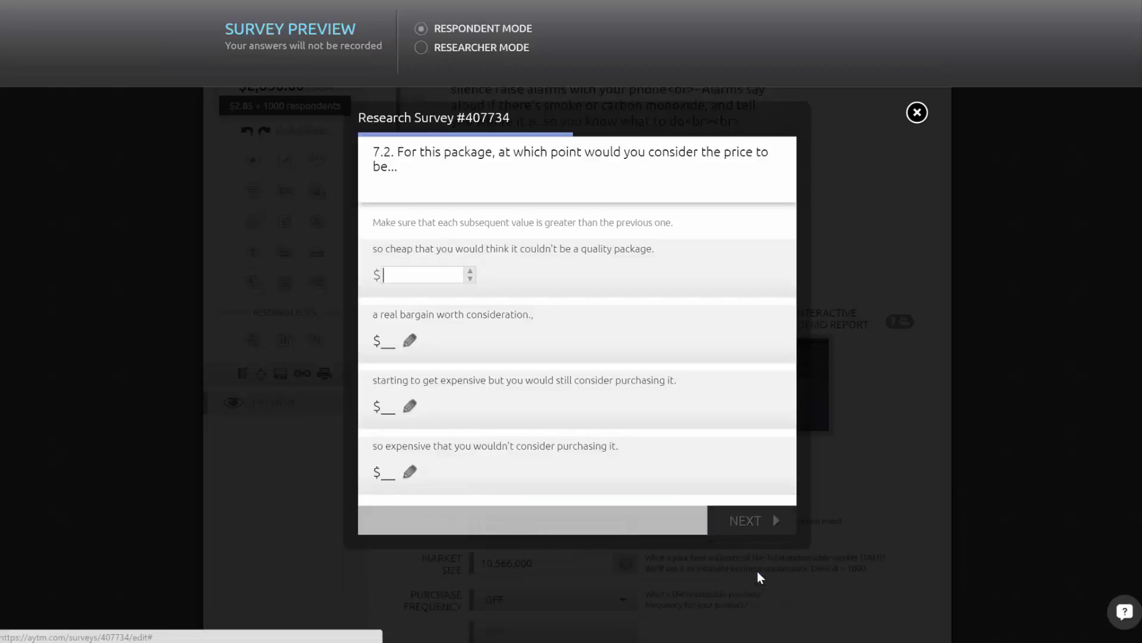
pyautogui.write('750')
# - Answer the preview price question with $750, $860, $990 and $1,500 and advance
pyautogui.press('Tab')
pyautogui.write('8')
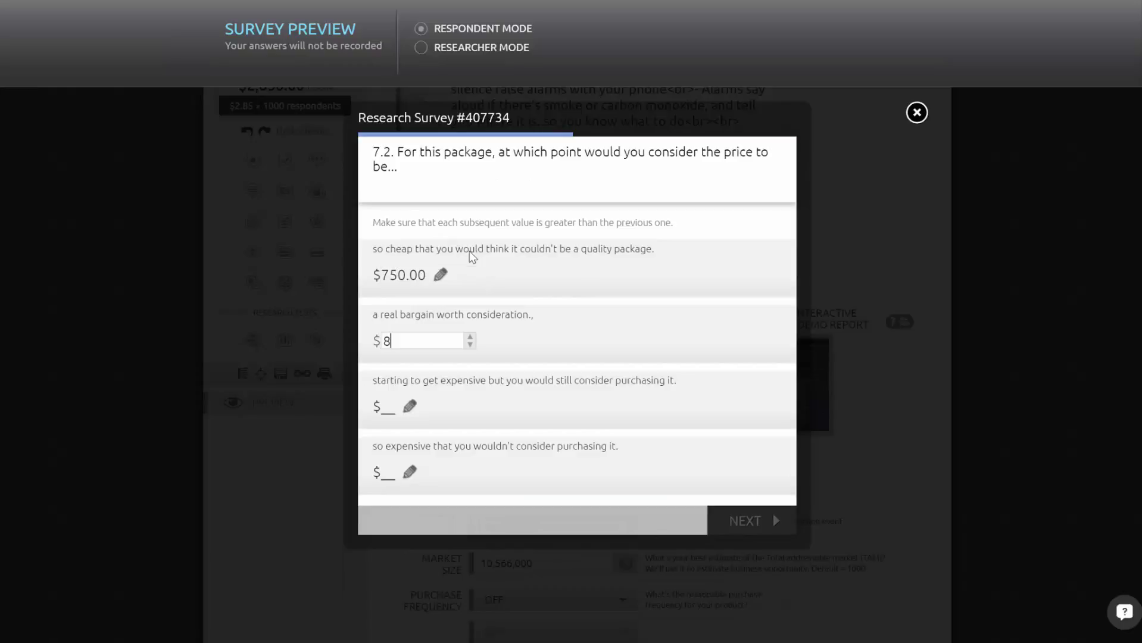
pyautogui.write('60')
pyautogui.press('Tab')
pyautogui.write('990')
pyautogui.press('Tab')
pyautogui.write('1500')
pyautogui.press('Tab')
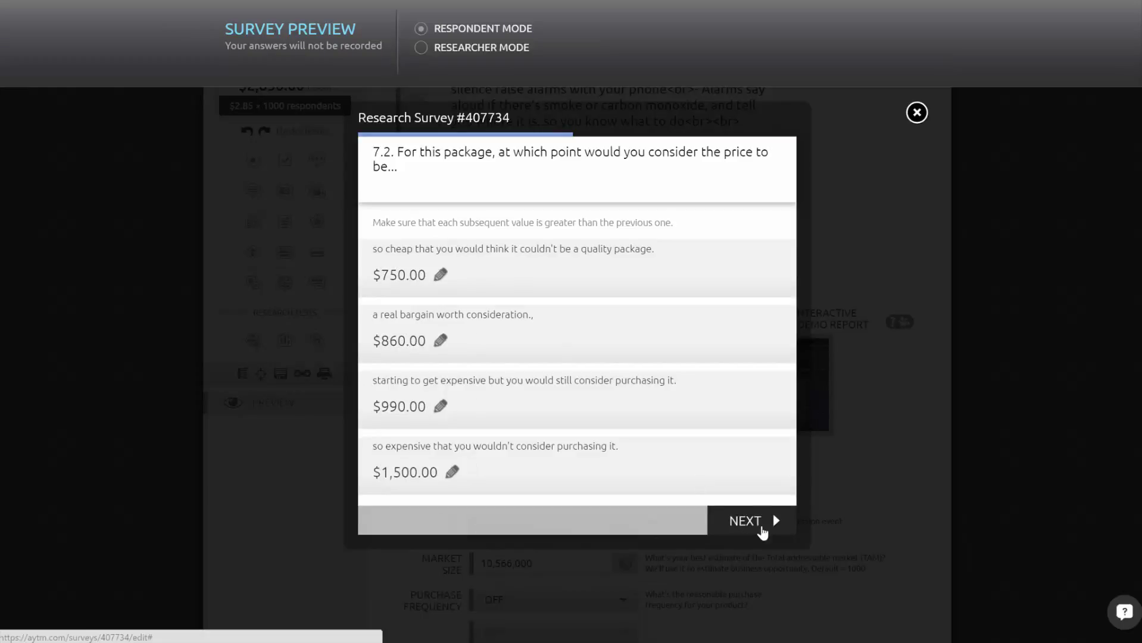
pyautogui.click(758, 527)
# - Set buying likelihood sliders to 73% at $375, 68% at $750, 24% at $860 and 11% at $990
pyautogui.moveTo(372, 258); pyautogui.dragTo(632, 256)
pyautogui.moveTo(373, 319); pyautogui.dragTo(586, 319)
pyautogui.moveTo(372, 382); pyautogui.dragTo(458, 383)
pyautogui.moveTo(372, 446); pyautogui.dragTo(413, 446)
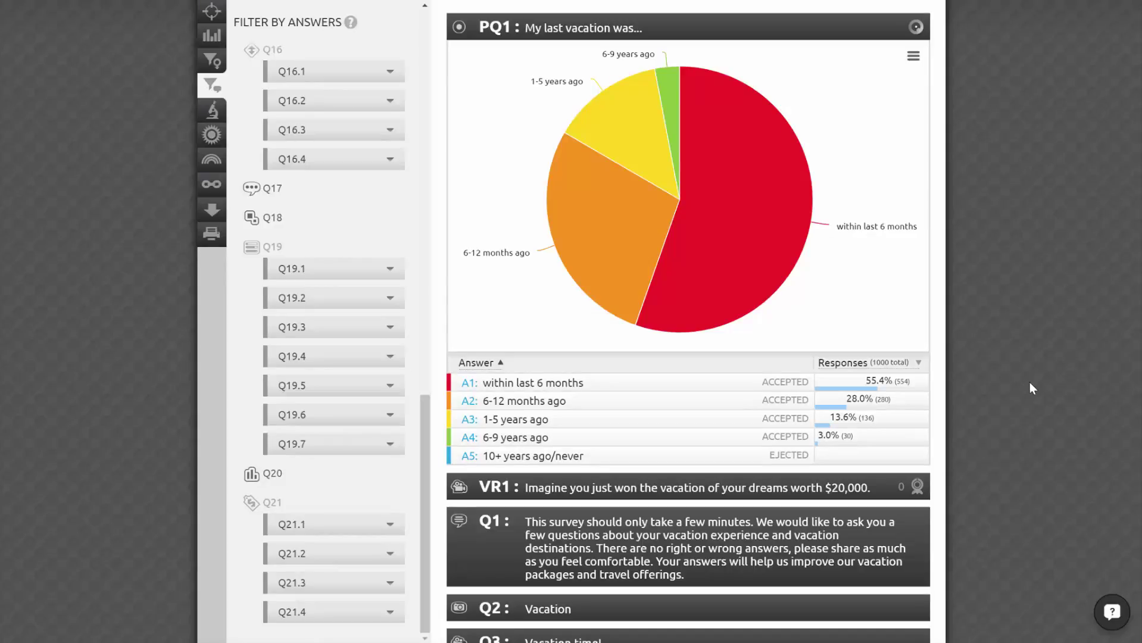
# - Jump to the Q21 price sensitivity results and read the chart's explanatory paragraph
pyautogui.click(412, 502)
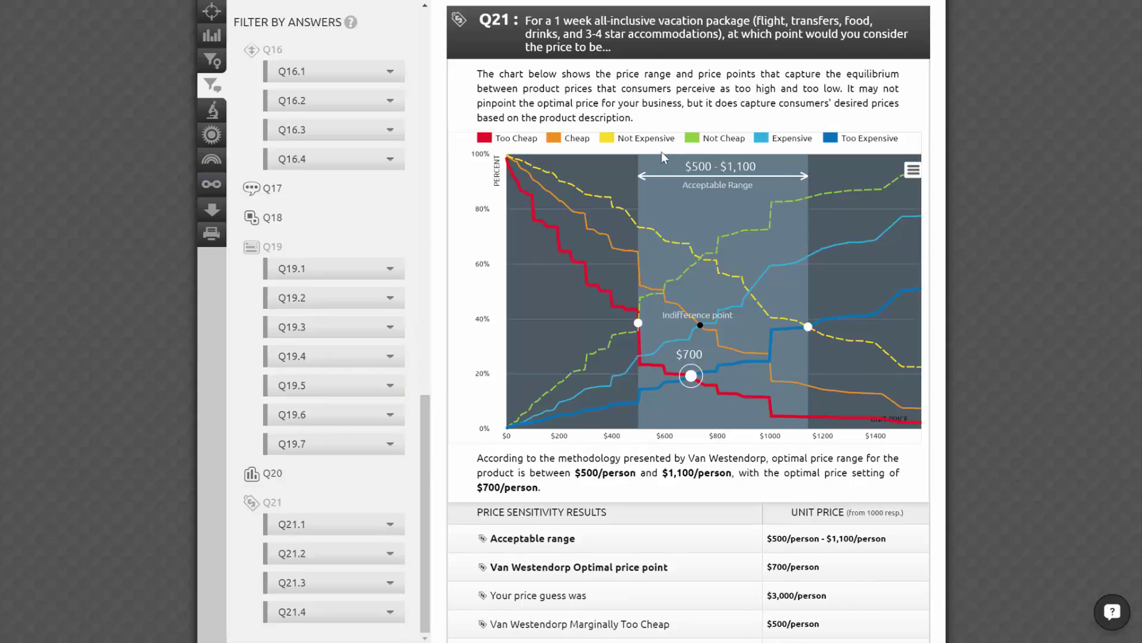
pyautogui.moveTo(635, 120); pyautogui.dragTo(500, 75)
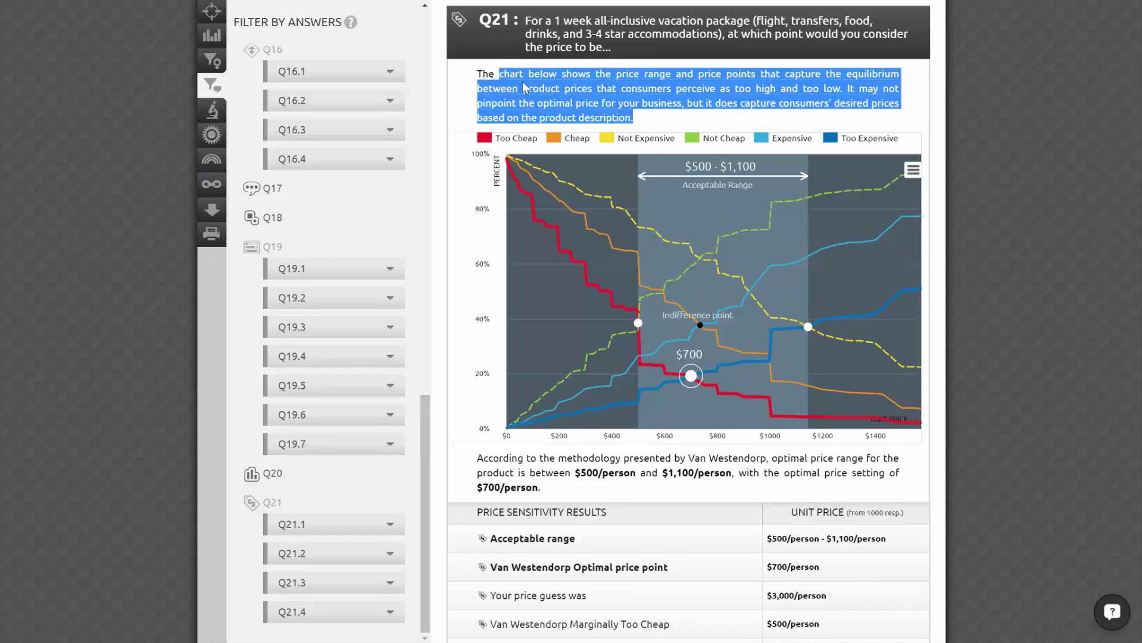
pyautogui.click(524, 87)
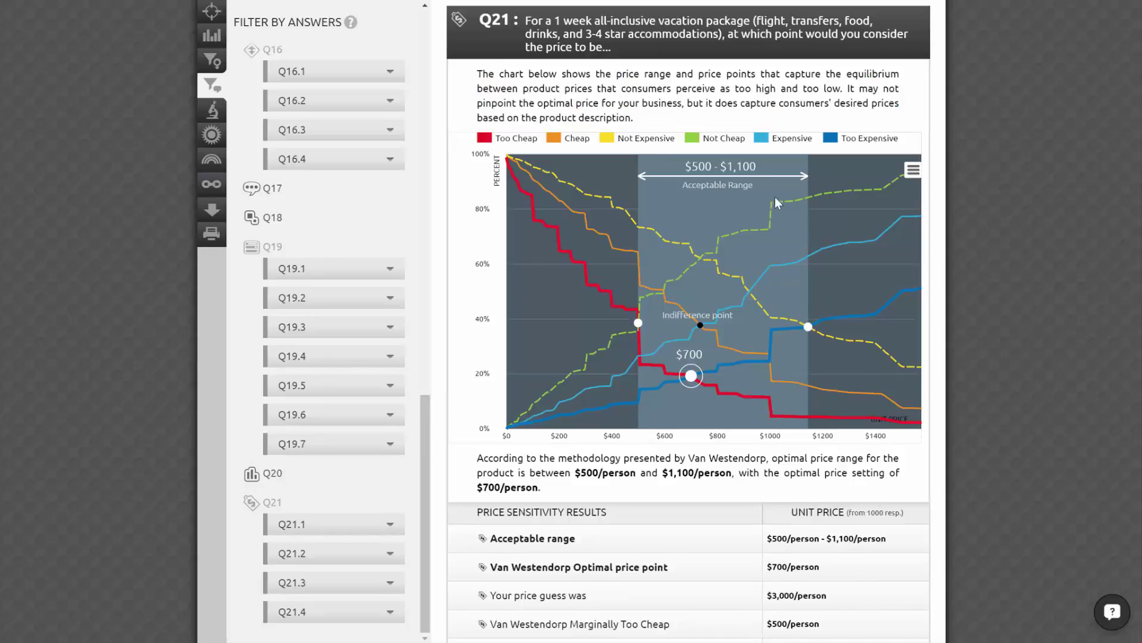
# - Toggle the Too Cheap, Cheap and Not Expensive lines, then review the price guess row
pyautogui.click(528, 139)
pyautogui.click(553, 143)
pyautogui.click(605, 147)
pyautogui.scroll(-3, 703, 446)
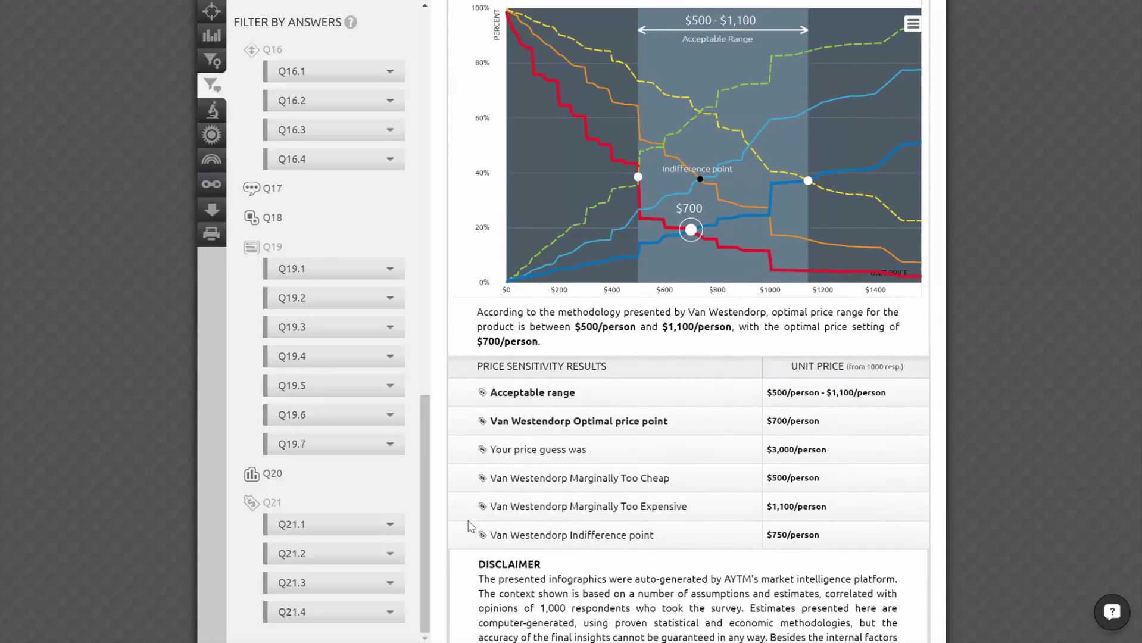
pyautogui.doubleClick(568, 449)
pyautogui.click(810, 448)
pyautogui.scroll(-3, 795, 446)
pyautogui.scroll(-2, 796, 350)
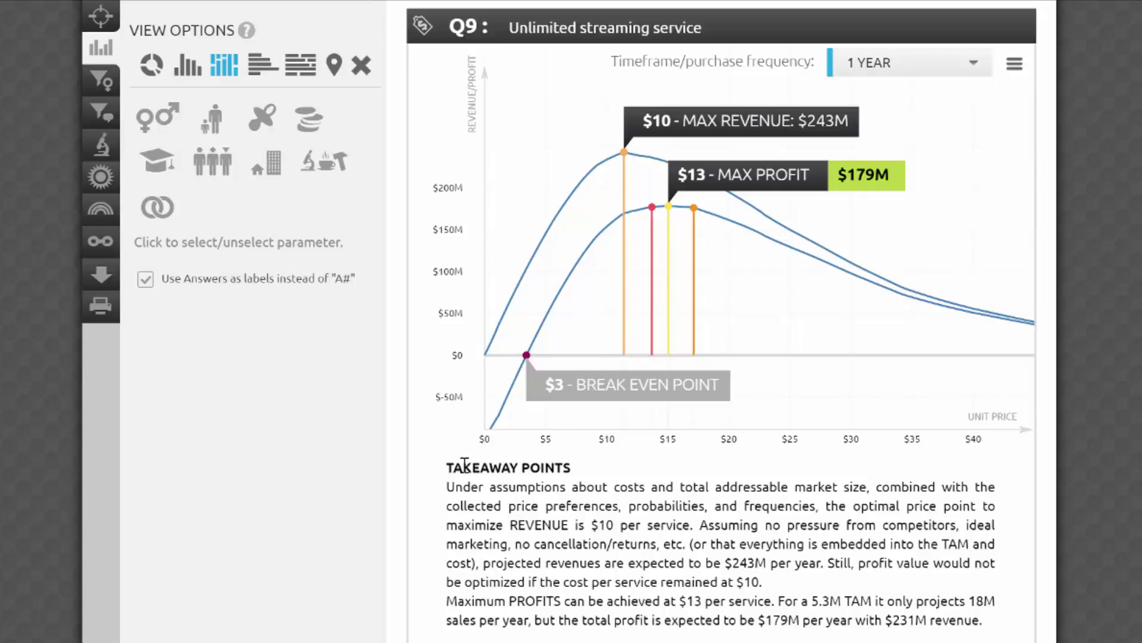
pyautogui.moveTo(445, 467); pyautogui.dragTo(582, 459)
pyautogui.click(589, 468)
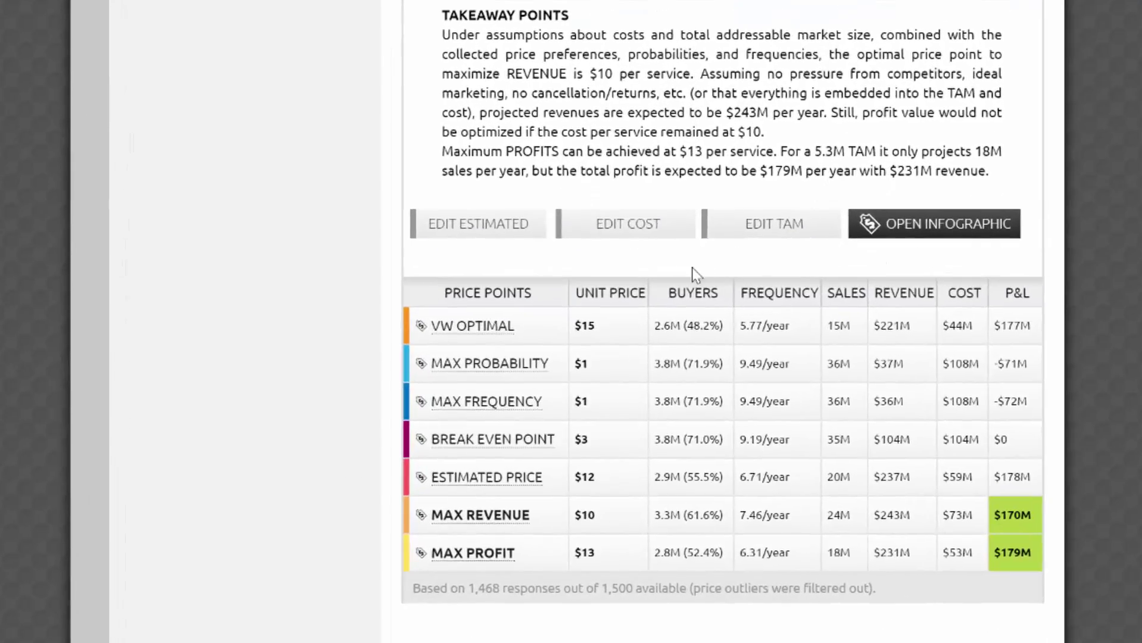
pyautogui.moveTo(685, 511); pyautogui.dragTo(723, 516)
pyautogui.click(723, 518)
pyautogui.moveTo(1002, 292); pyautogui.dragTo(1033, 291)
pyautogui.click(1032, 293)
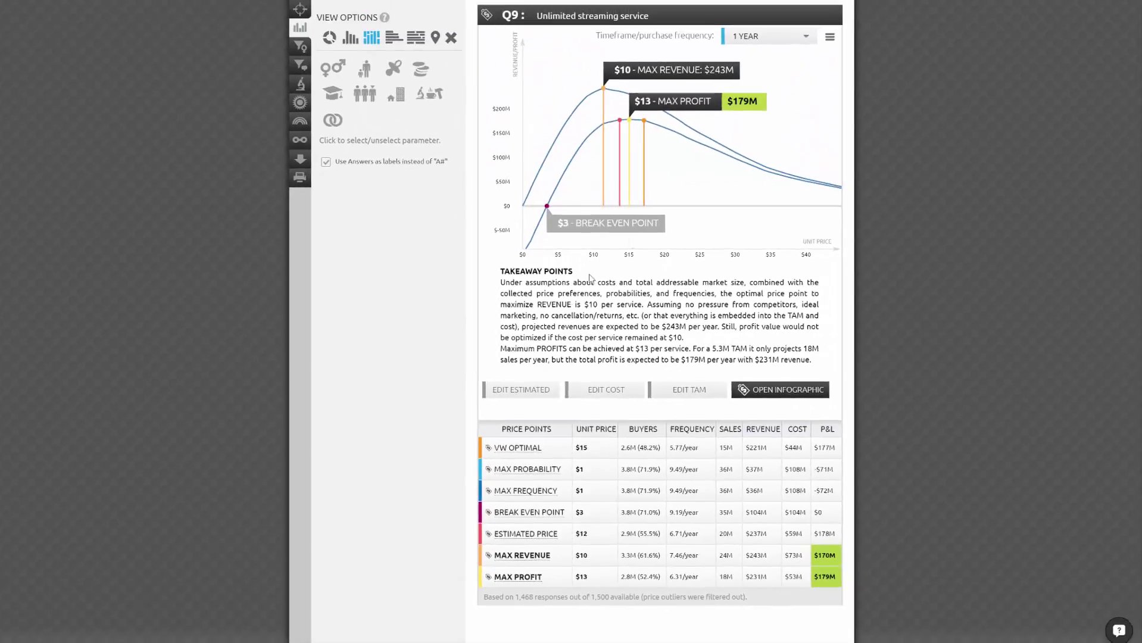
# - Update estimated retail price to $15, unit cost to $4 and market size to 6,300,000
pyautogui.click(546, 389)
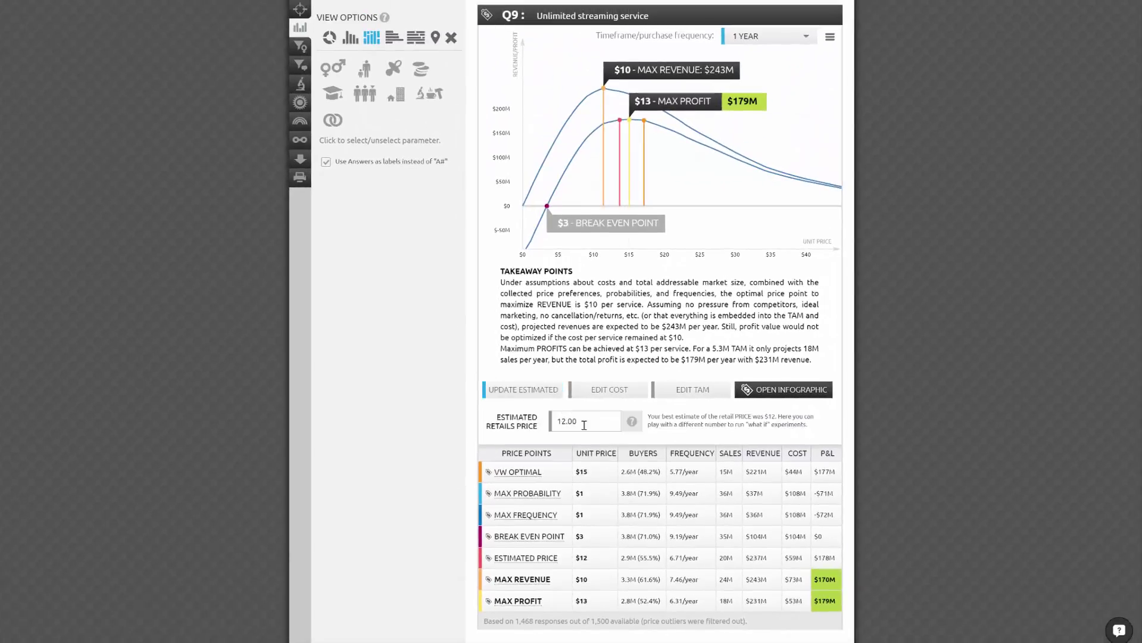
pyautogui.moveTo(558, 420); pyautogui.dragTo(563, 421)
pyautogui.write('0')
pyautogui.click(540, 393)
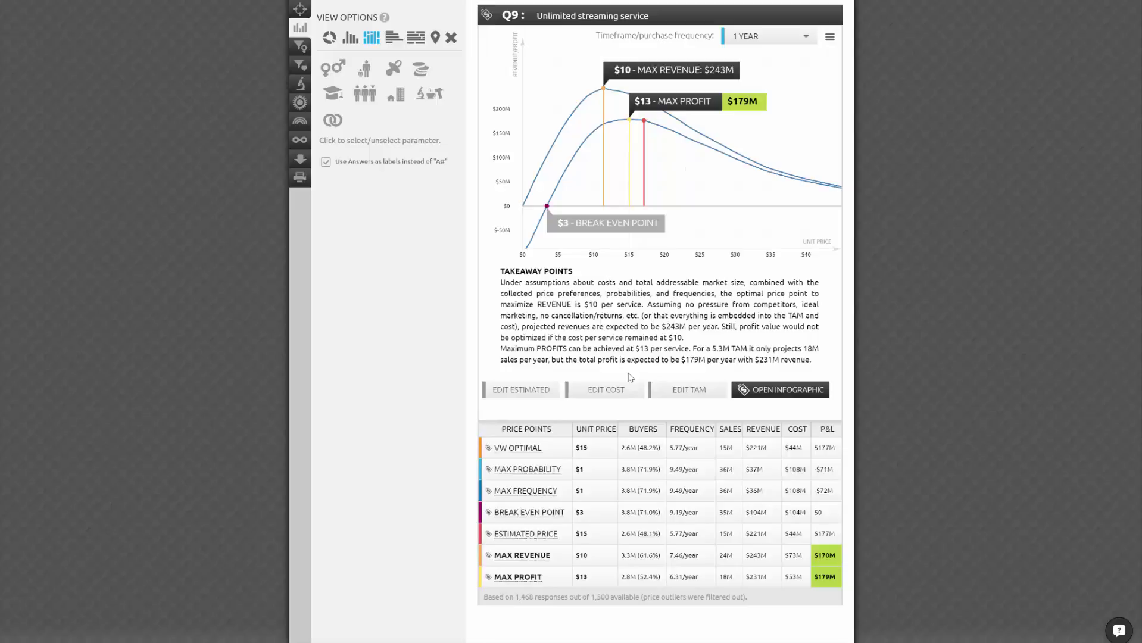
pyautogui.click(604, 388)
pyautogui.moveTo(572, 422); pyautogui.dragTo(538, 420)
pyautogui.write('4')
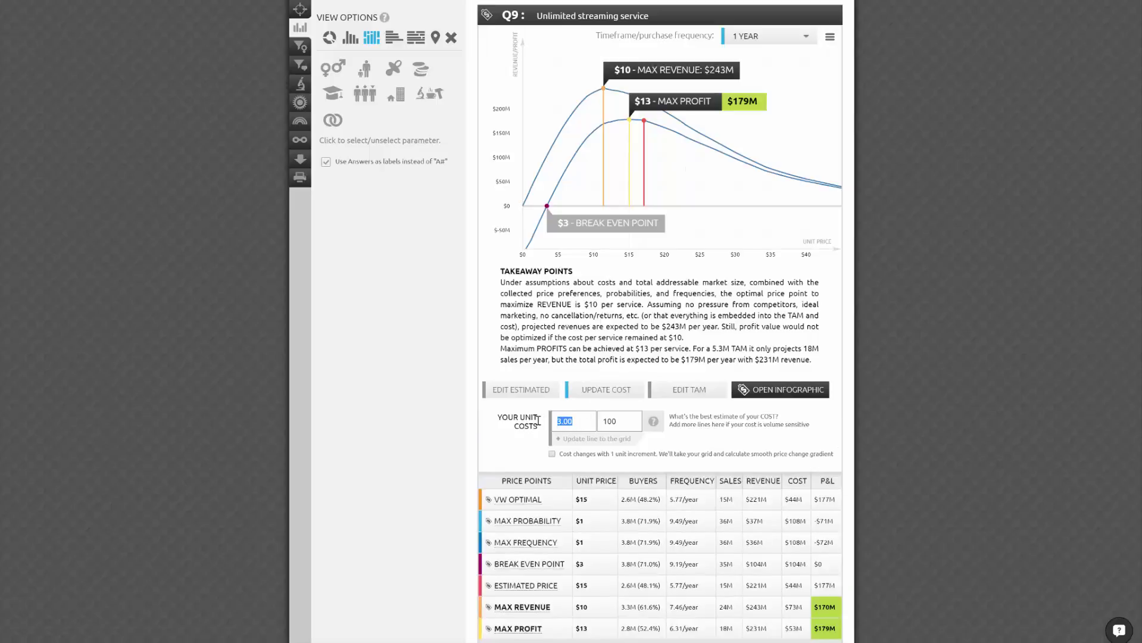
pyautogui.click(625, 385)
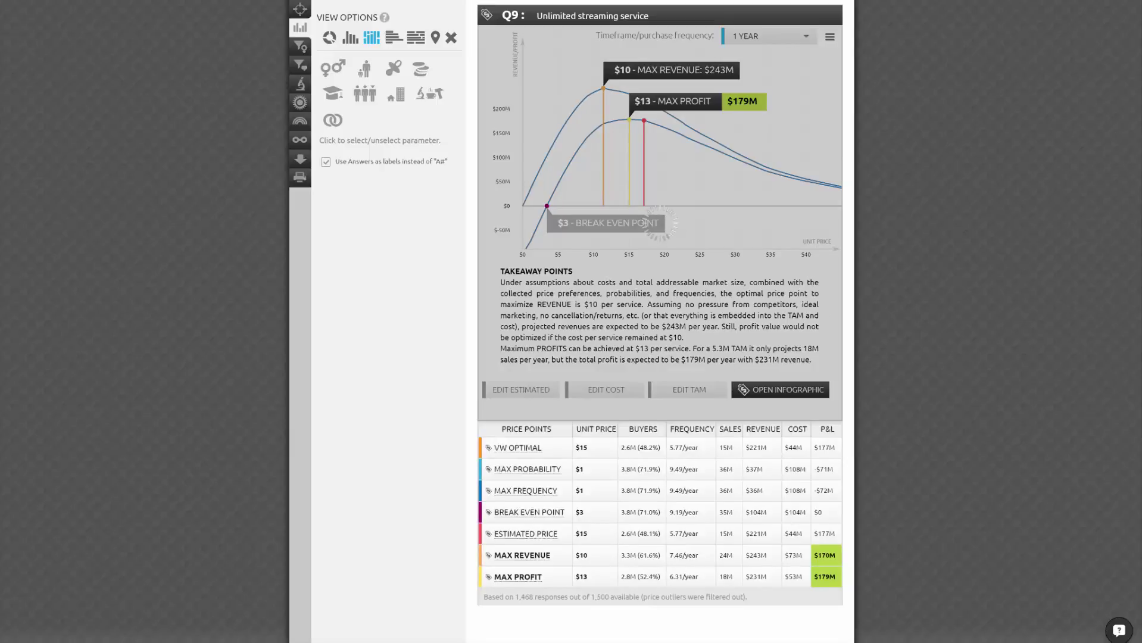
pyautogui.click(688, 389)
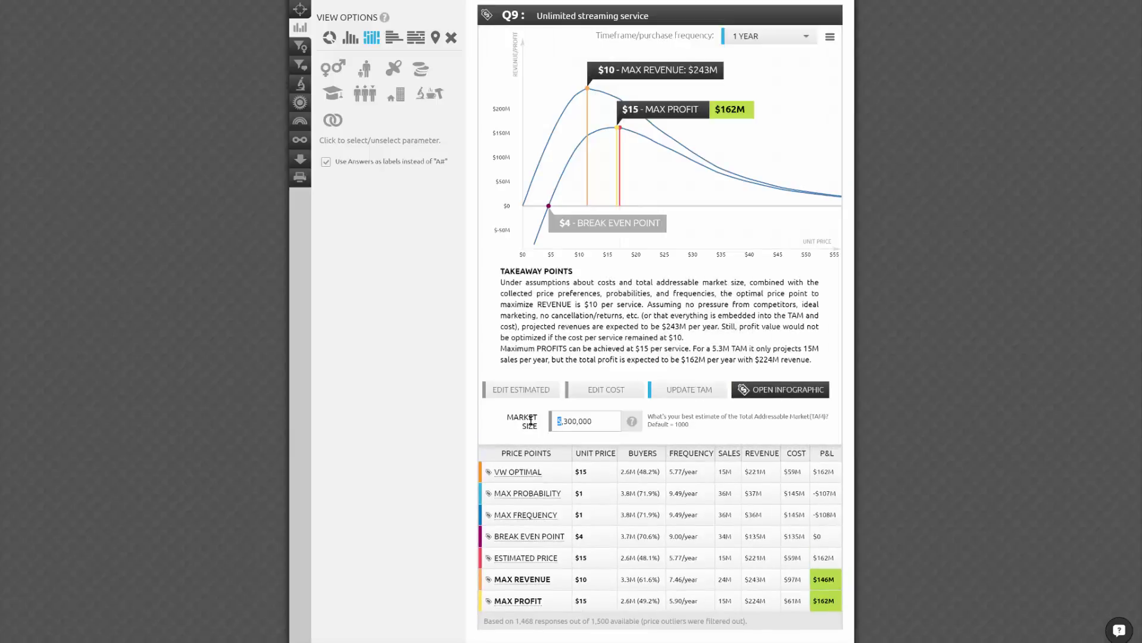
pyautogui.write('6')
pyautogui.click(679, 391)
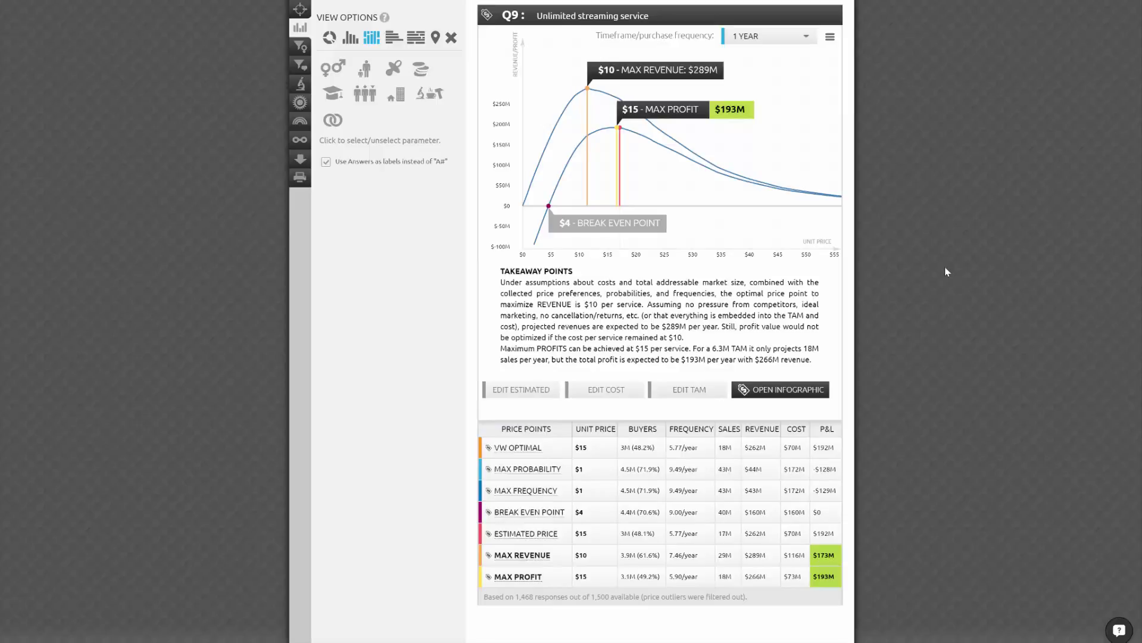
# - Try 1 Month, 1 Quarter and One-Time purchase timeframes, ending on 1 Month
pyautogui.click(790, 41)
pyautogui.click(773, 54)
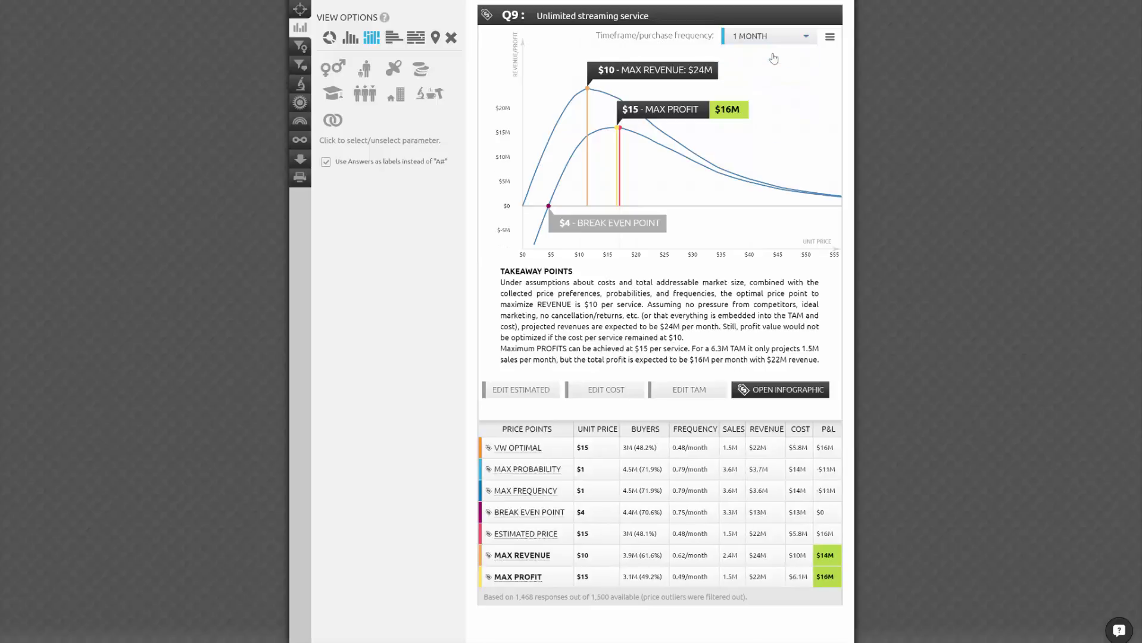
pyautogui.click(777, 39)
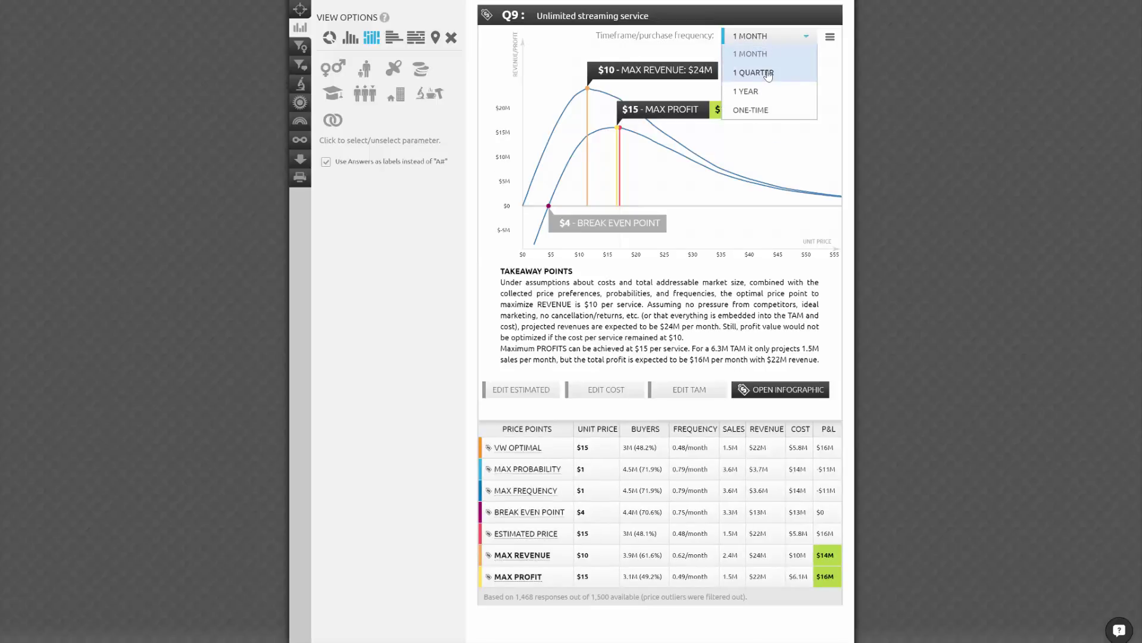
pyautogui.click(767, 74)
pyautogui.click(776, 41)
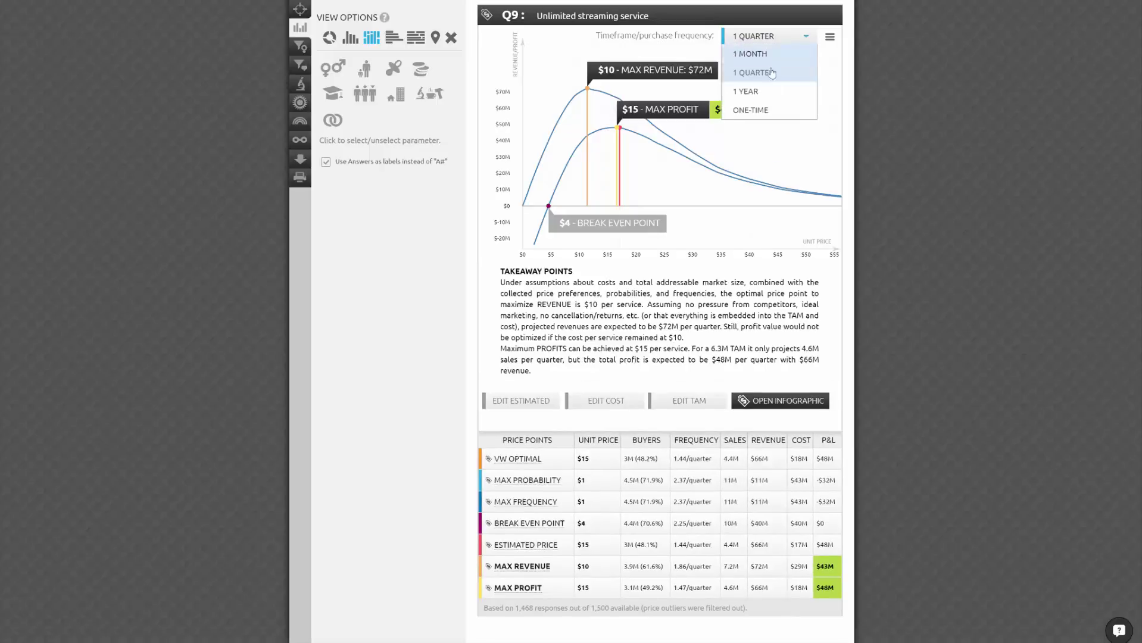
pyautogui.click(763, 110)
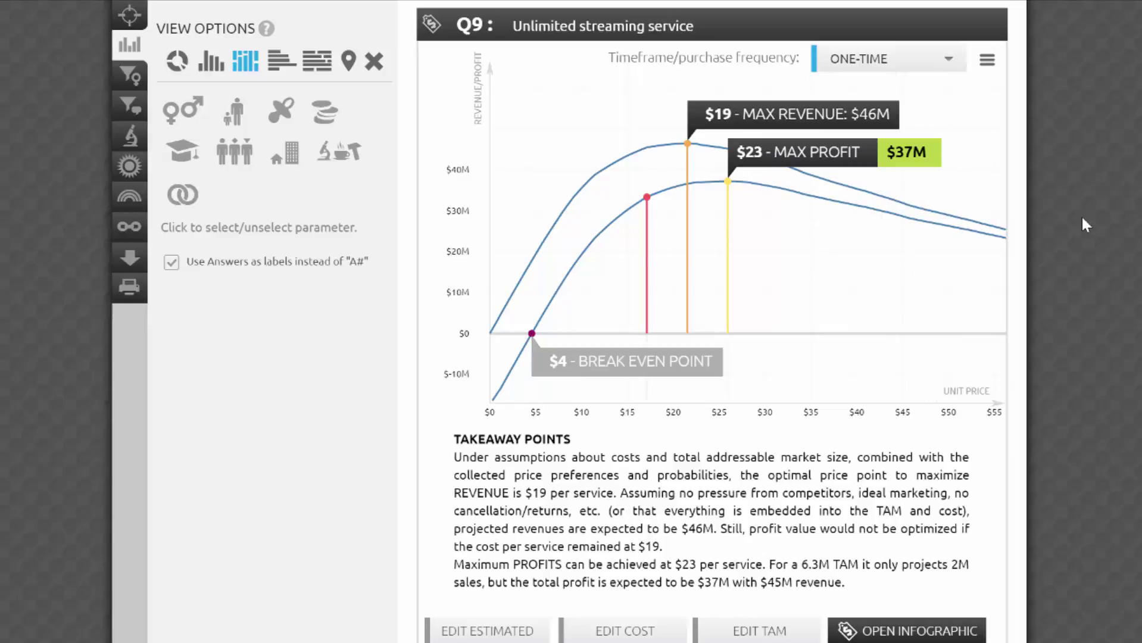
pyautogui.click(947, 59)
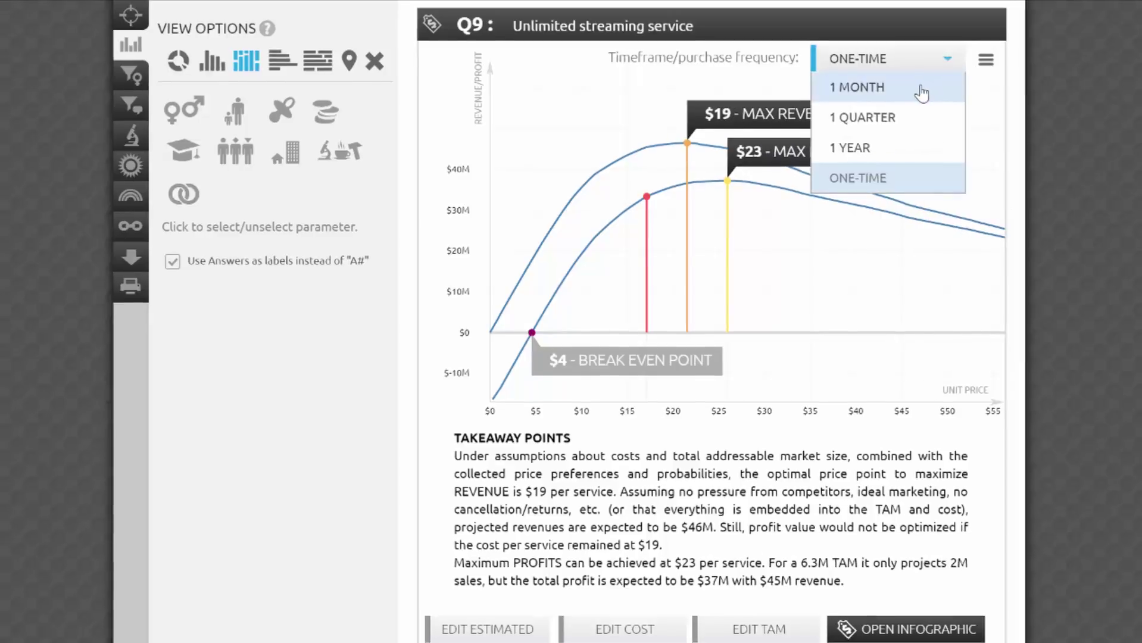
pyautogui.click(919, 88)
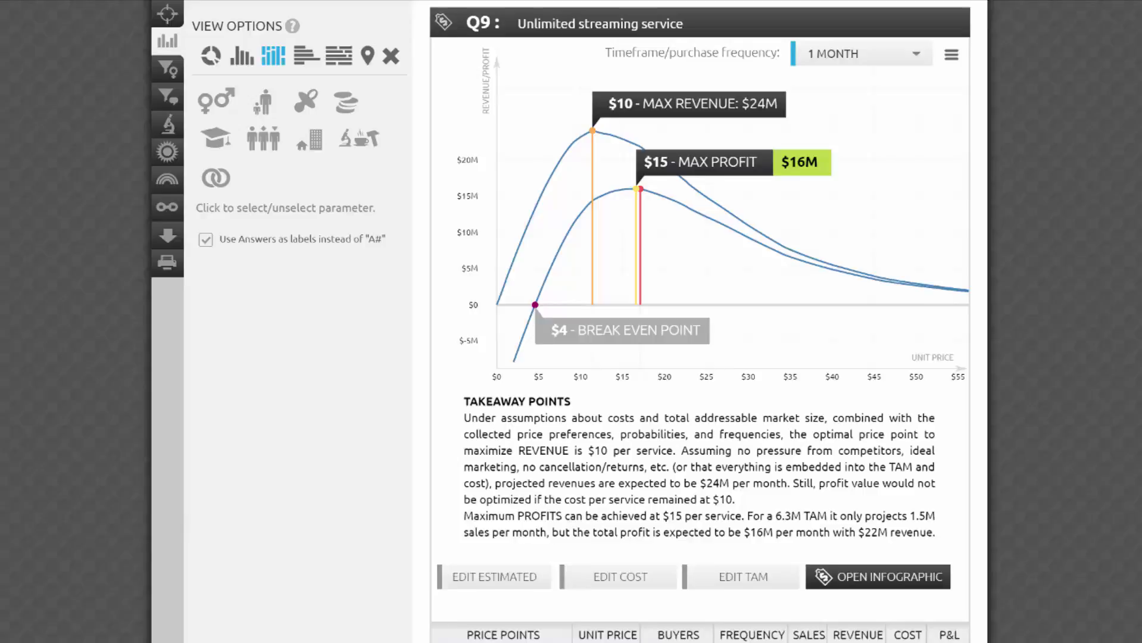
# - In the pricing infographic, raise the market size slider to 8,399,566
pyautogui.click(895, 570)
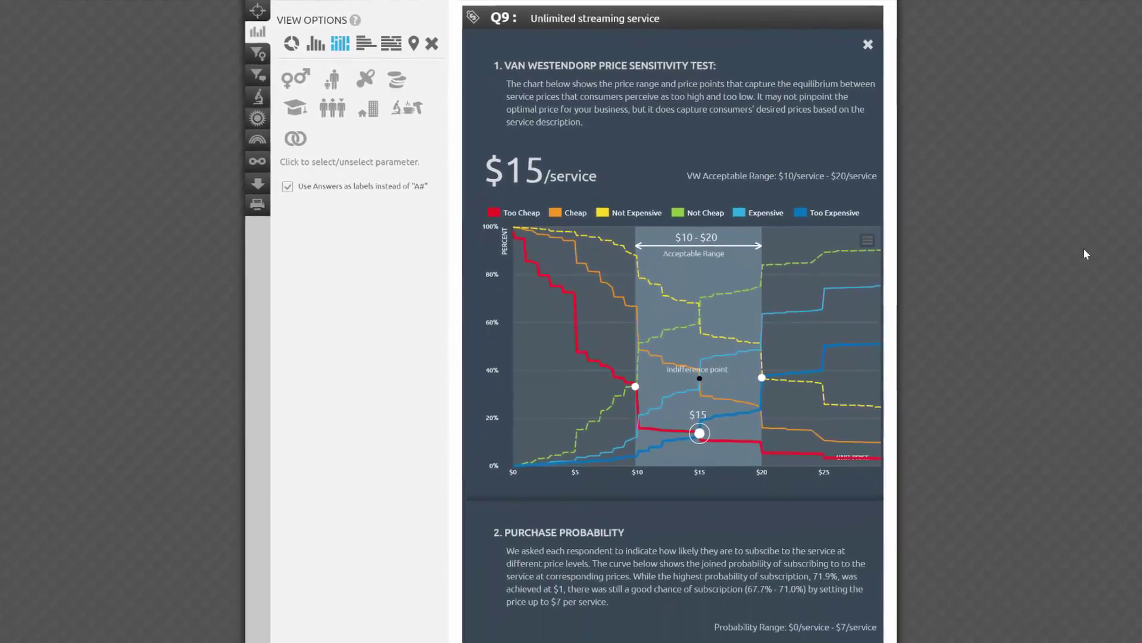
pyautogui.scroll(-1, 1076, 182)
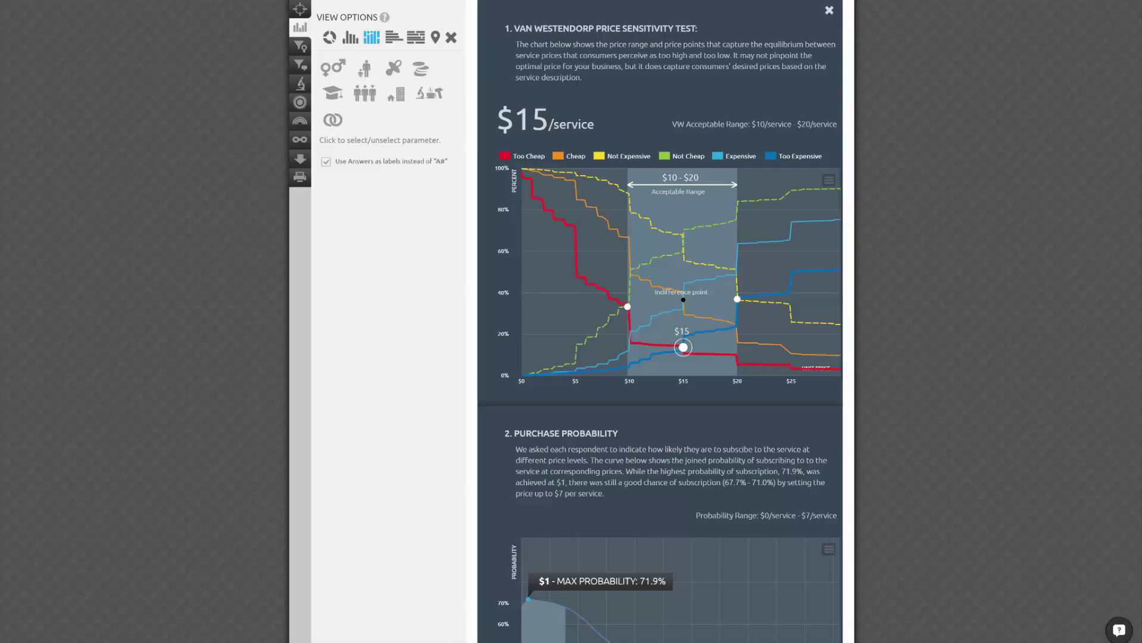
pyautogui.scroll(-1, 660, 322)
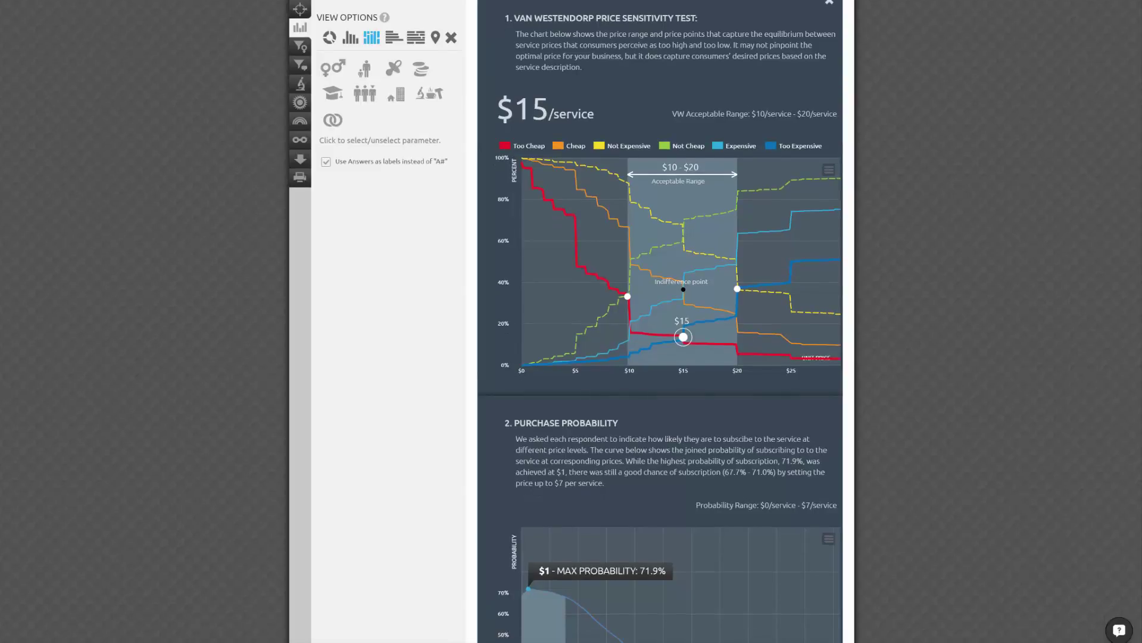
pyautogui.scroll(-1, 660, 322)
pyautogui.scroll(-3, 660, 321)
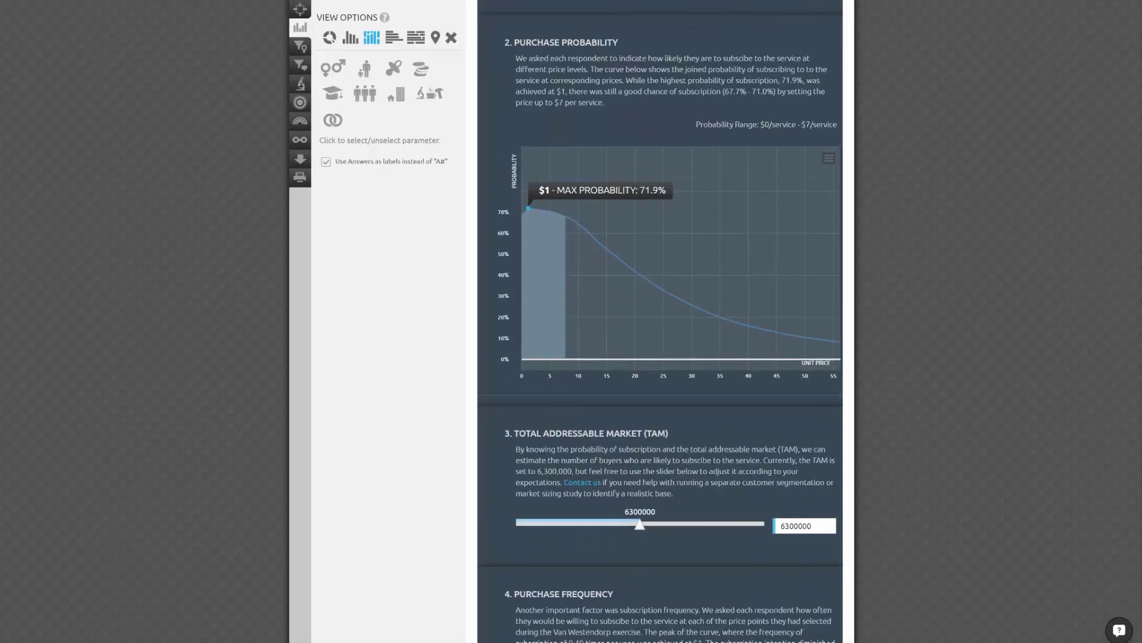
pyautogui.scroll(-1, 660, 321)
pyautogui.scroll(-2, 660, 321)
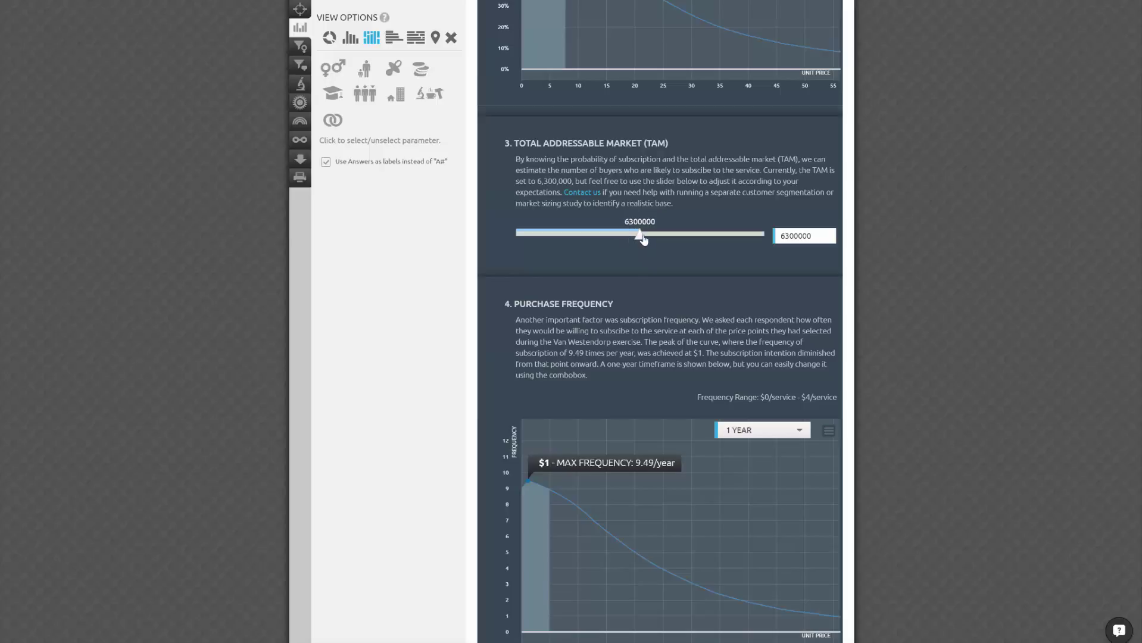
pyautogui.moveTo(643, 239); pyautogui.dragTo(685, 241)
pyautogui.scroll(-3, 660, 321)
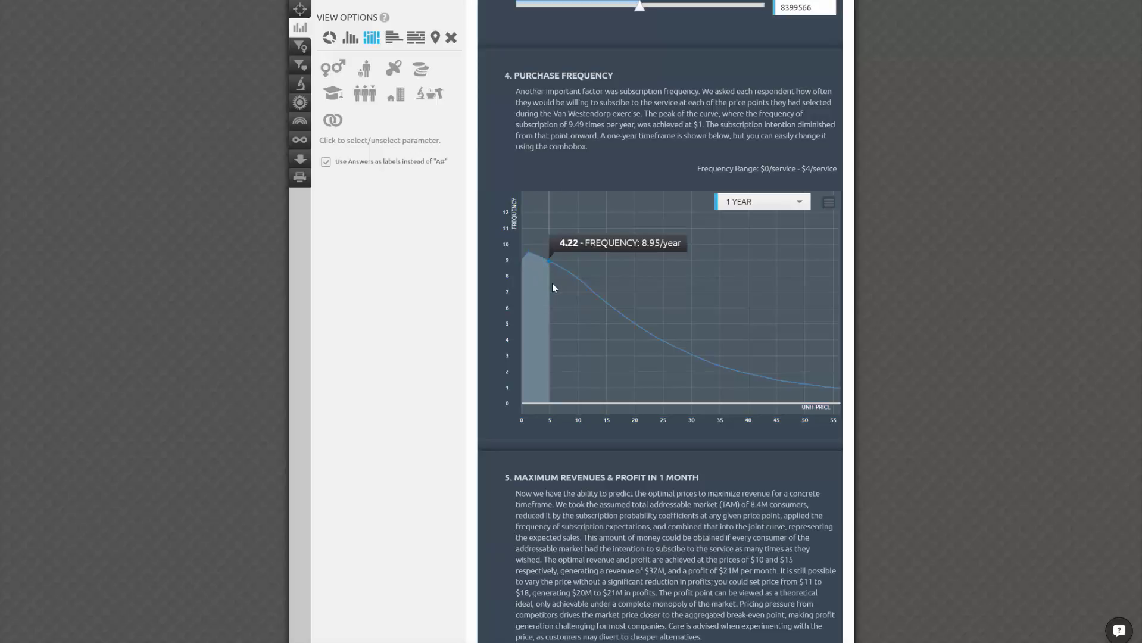
# - Show purchase frequency per quarter, then close the infographic back to the chart
pyautogui.click(754, 206)
pyautogui.click(751, 231)
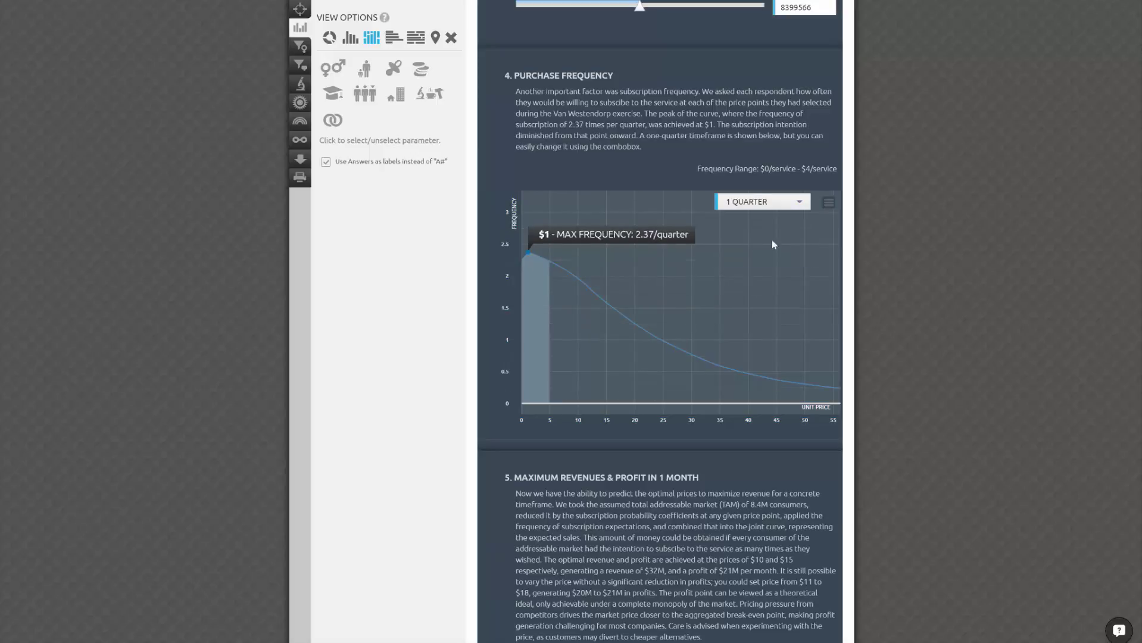
pyautogui.scroll(-2, 892, 257)
pyautogui.scroll(-2, 897, 256)
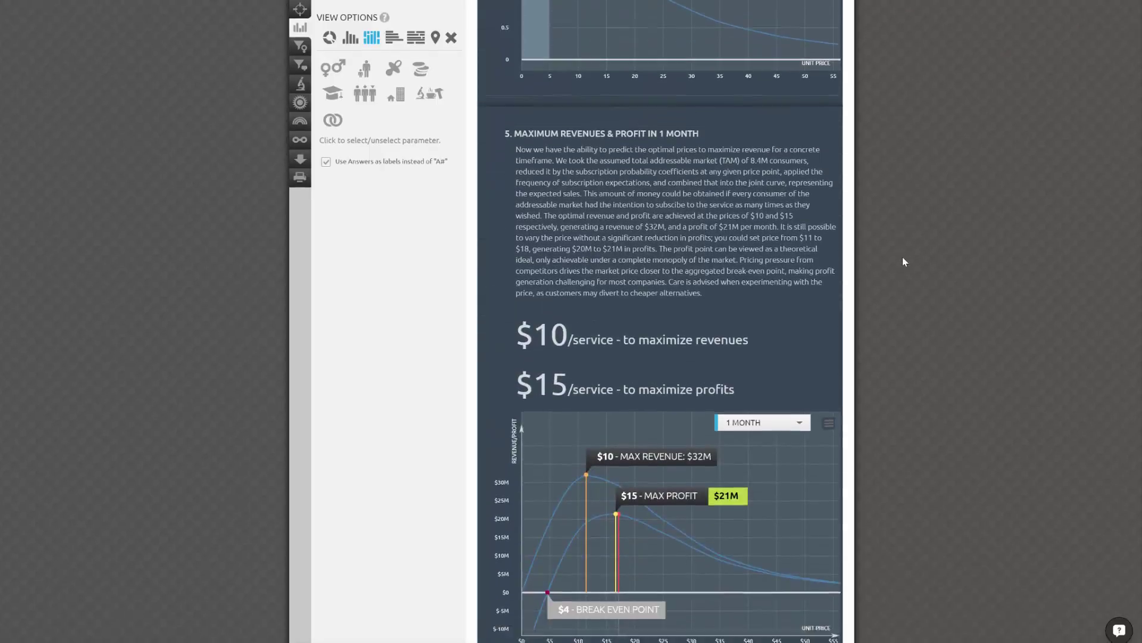
pyautogui.scroll(-1, 902, 262)
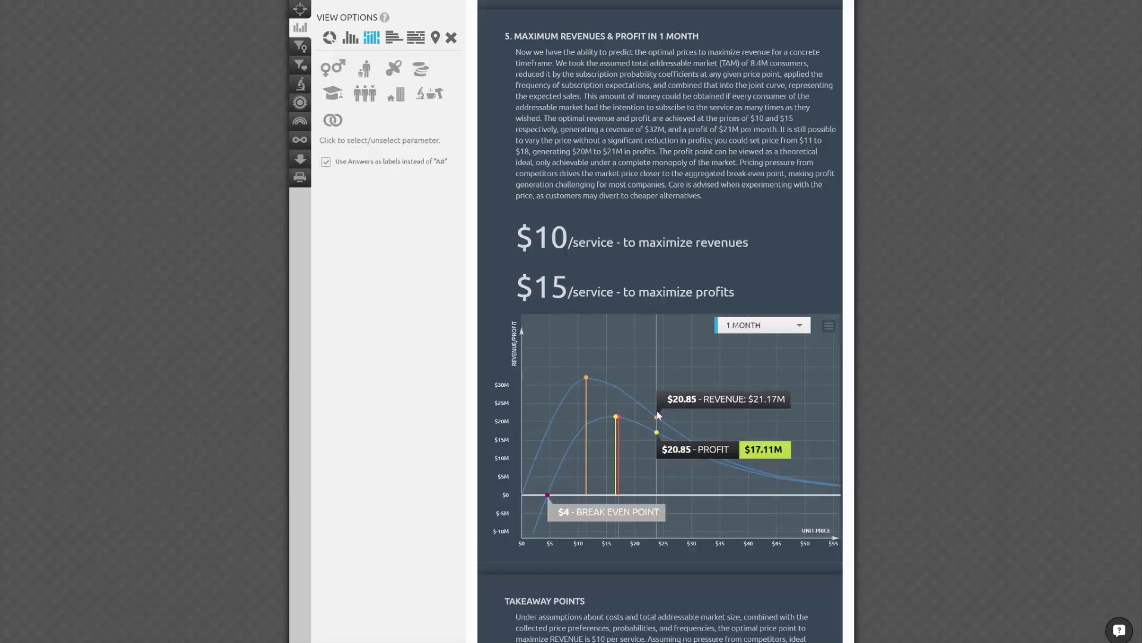
pyautogui.scroll(-4, 659, 412)
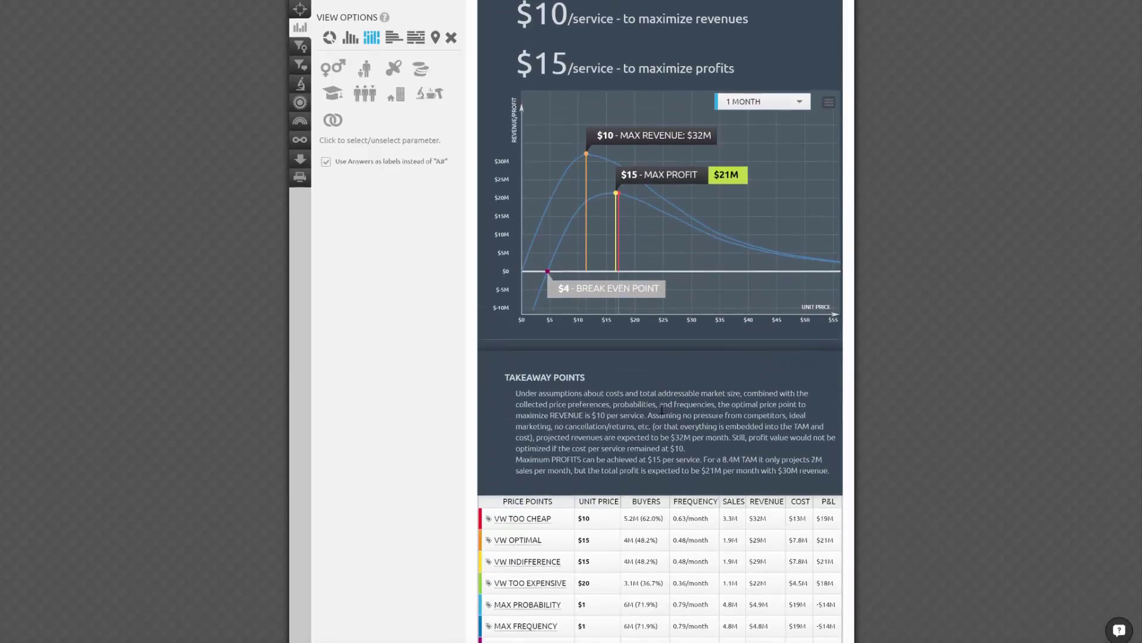
pyautogui.scroll(-1, 662, 411)
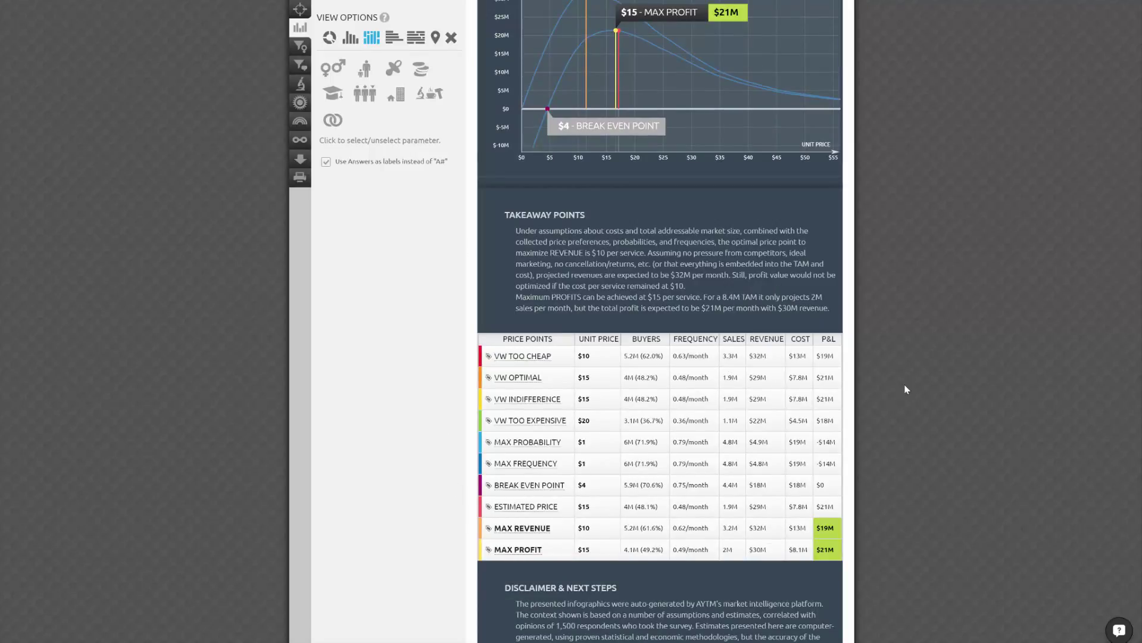
pyautogui.scroll(-2, 904, 389)
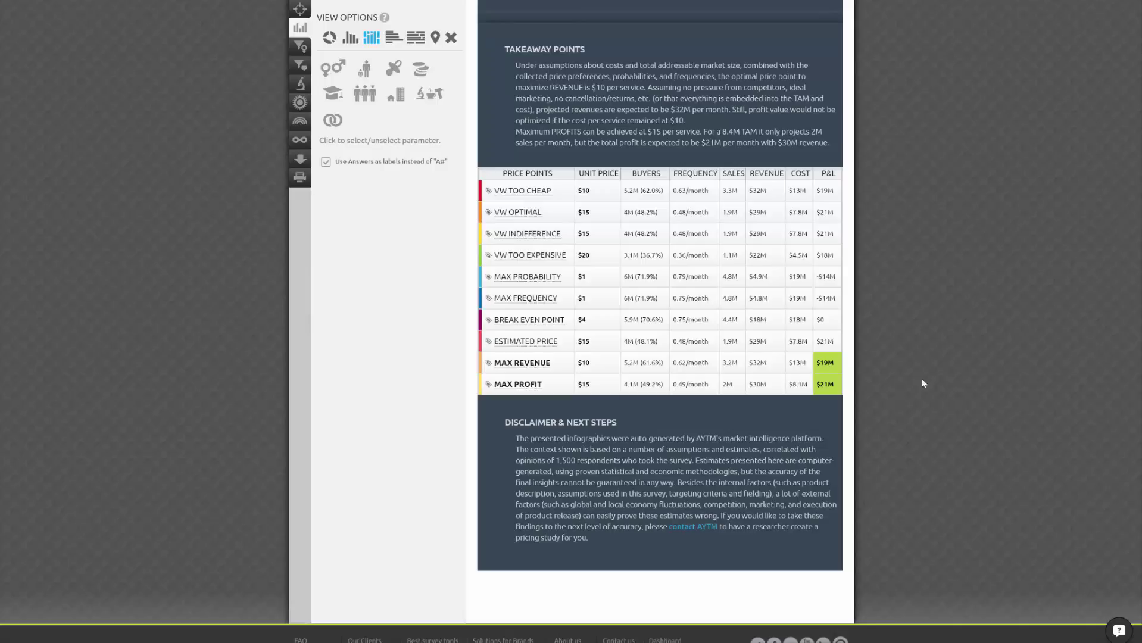
pyautogui.scroll(5, 660, 322)
pyautogui.scroll(5, 660, 322)
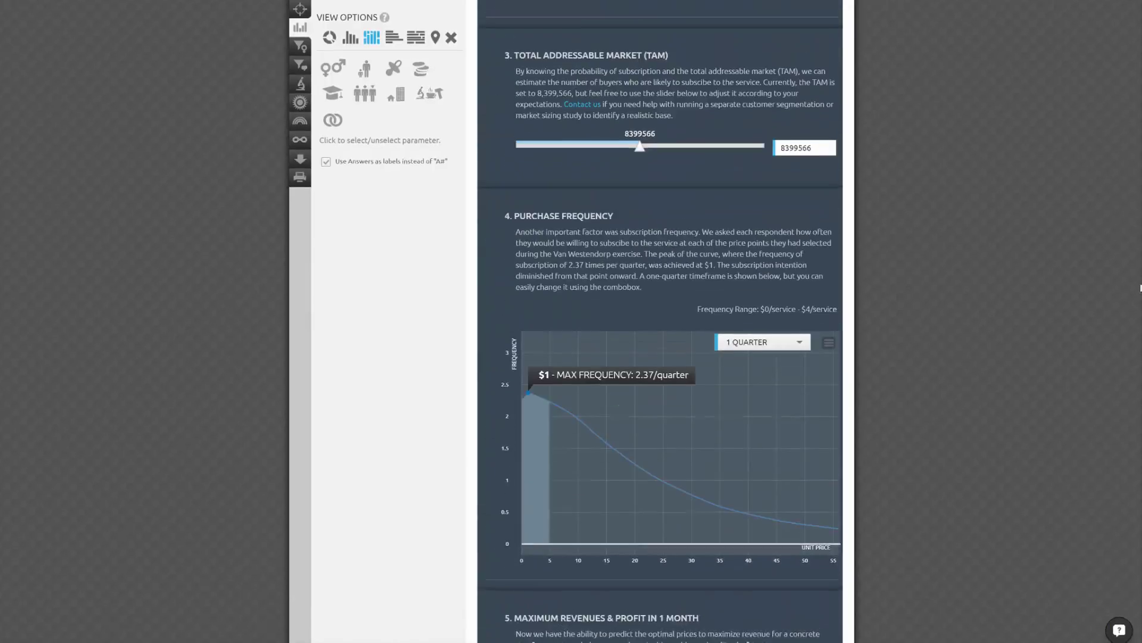
pyautogui.scroll(5, 660, 321)
pyautogui.scroll(5, 661, 321)
pyautogui.scroll(3, 660, 321)
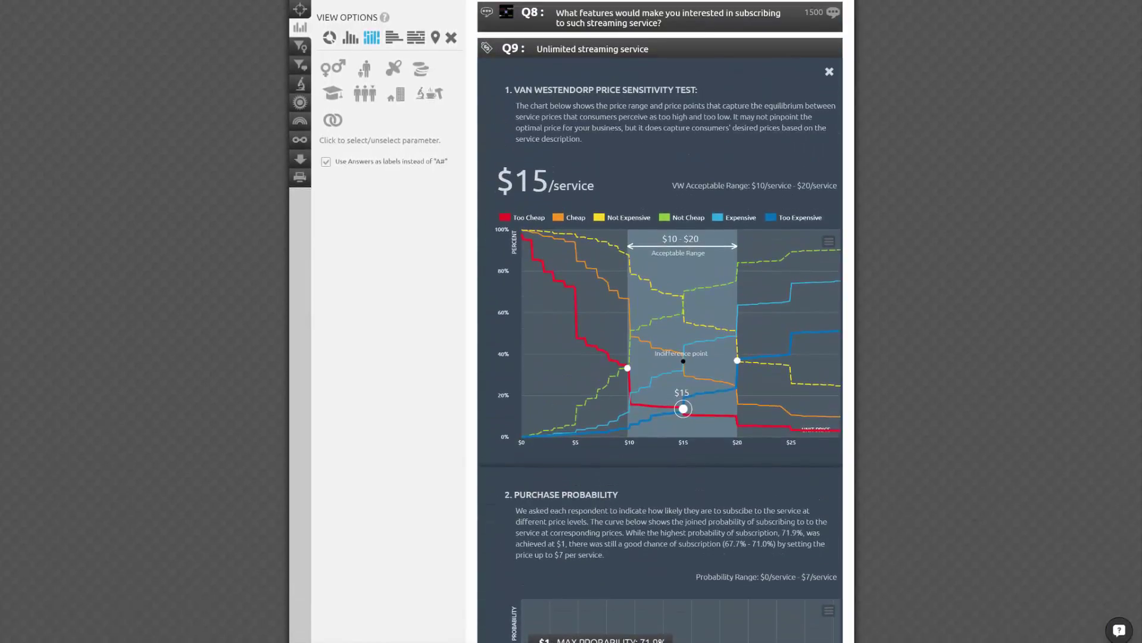
pyautogui.click(829, 241)
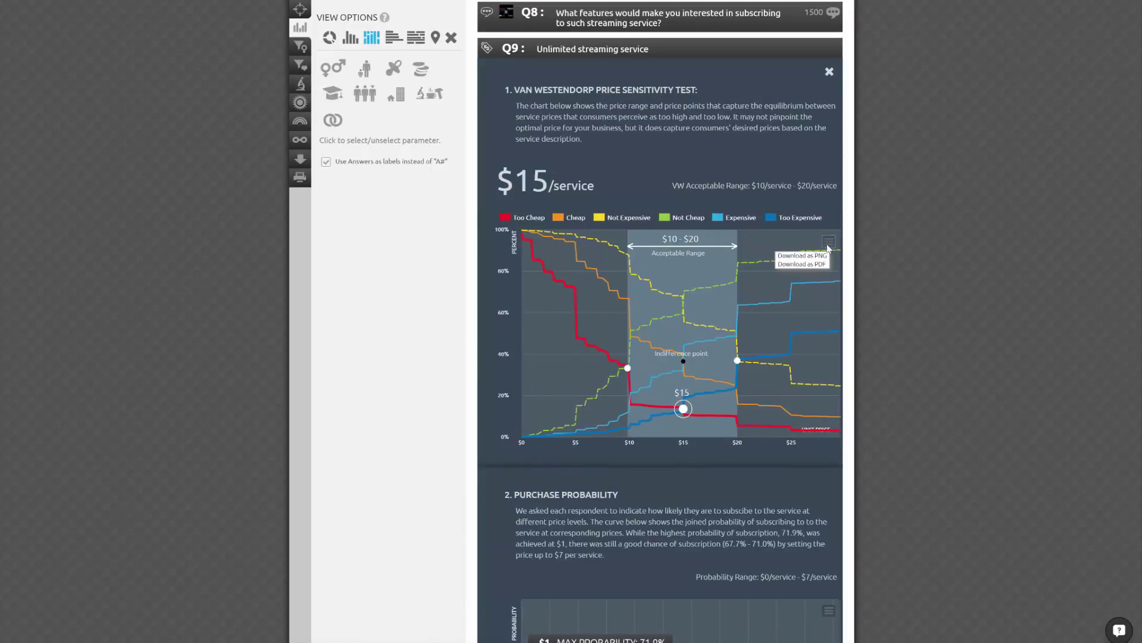
pyautogui.click(829, 72)
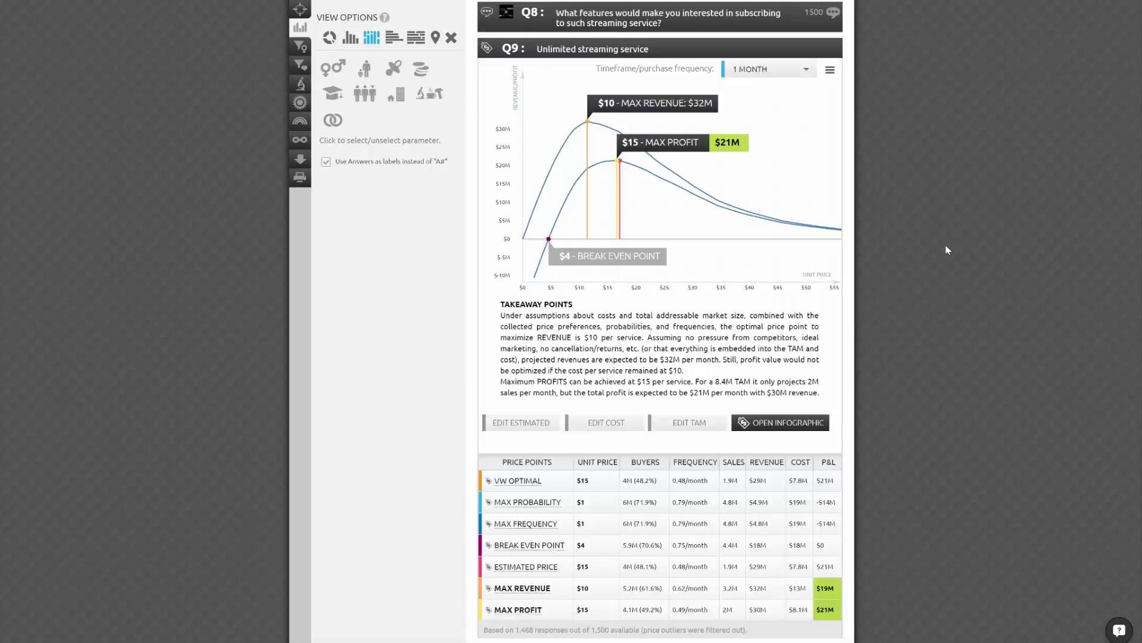